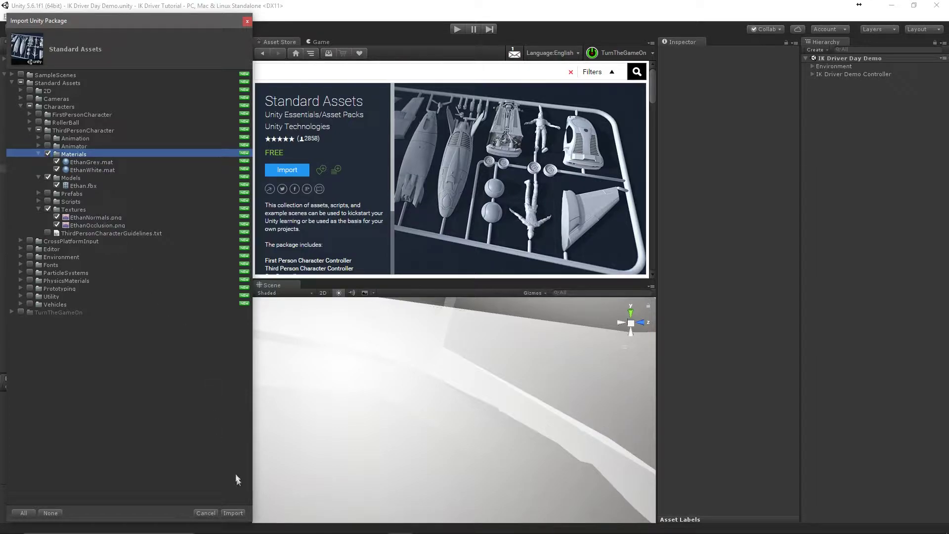
Import the selected Ethan materials, models and textures from the Standard Assets package into the project
left_click(232, 513)
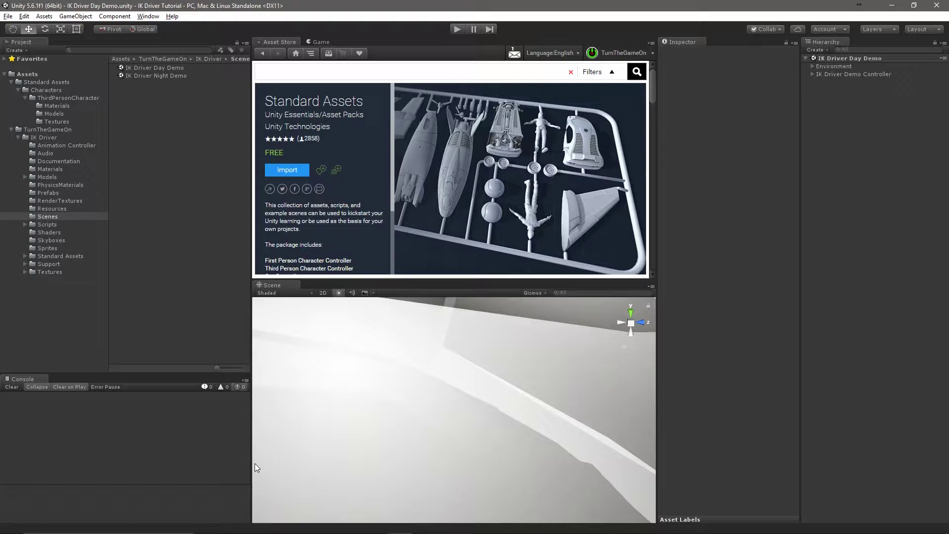
left_click(181, 70)
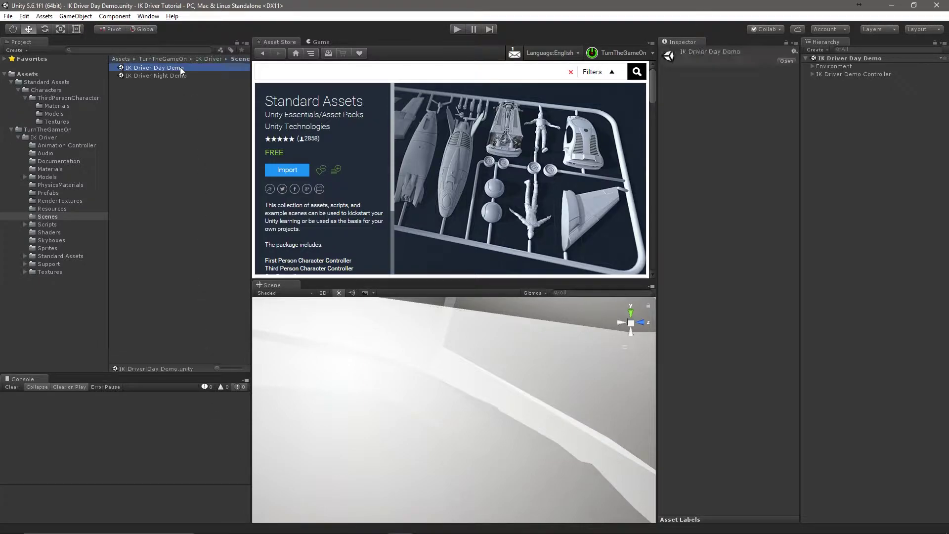
Locate the demo controller's left steering prefab, duplicate it and name the copy IK Driver Tutorial
left_click(837, 74)
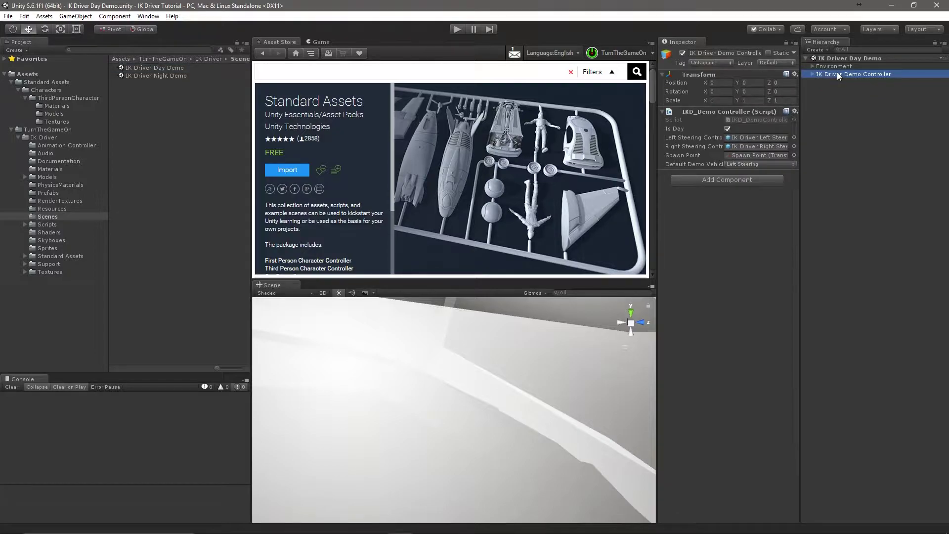
left_click(764, 137)
left_click(764, 147)
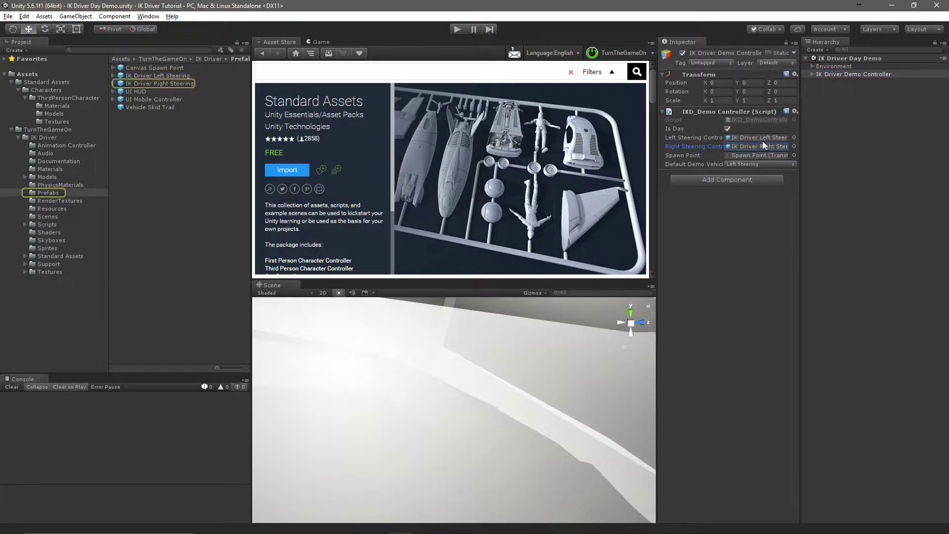
left_click(179, 76)
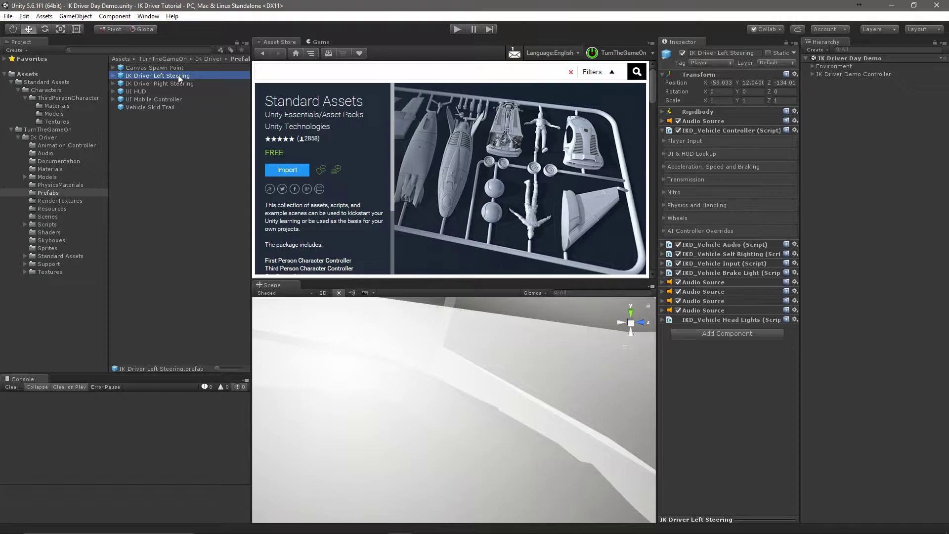
key("ctrl+d")
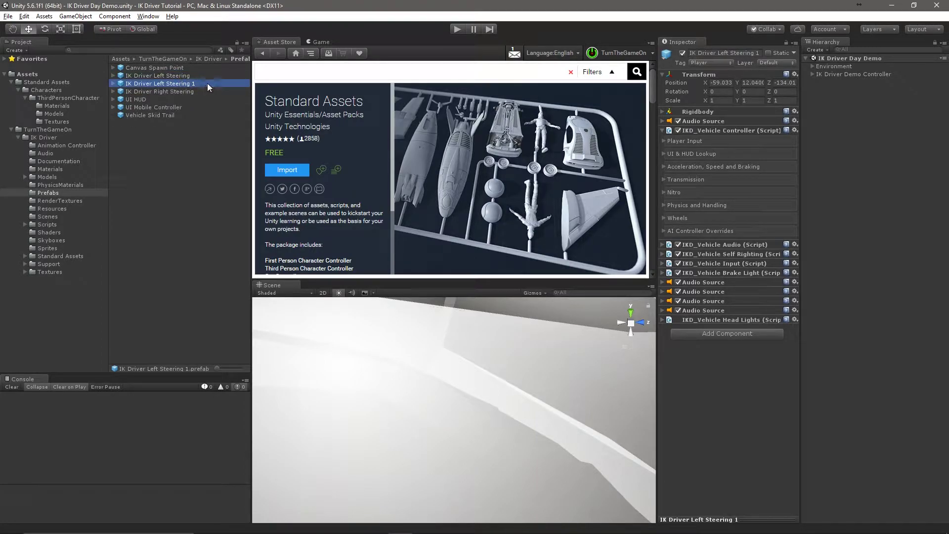
key("F2")
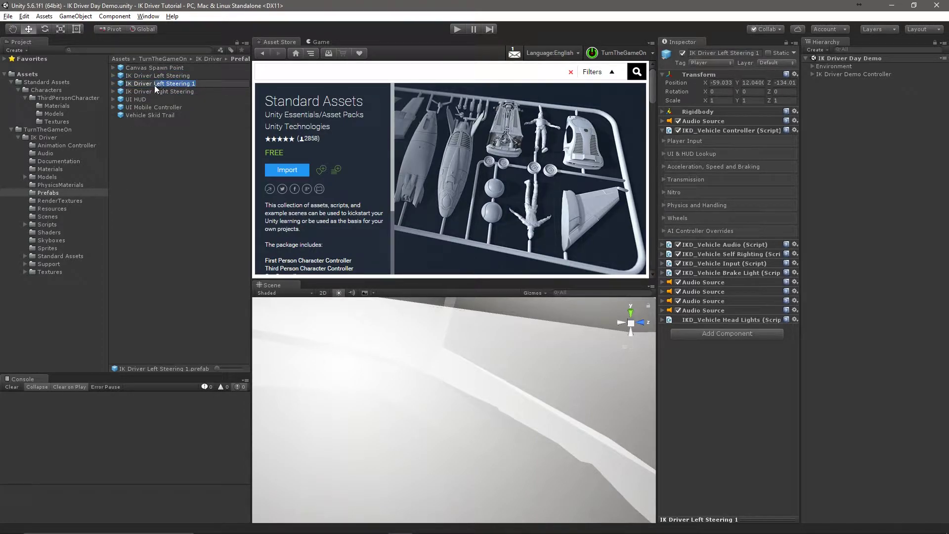
key("BackSpace")
key("Return")
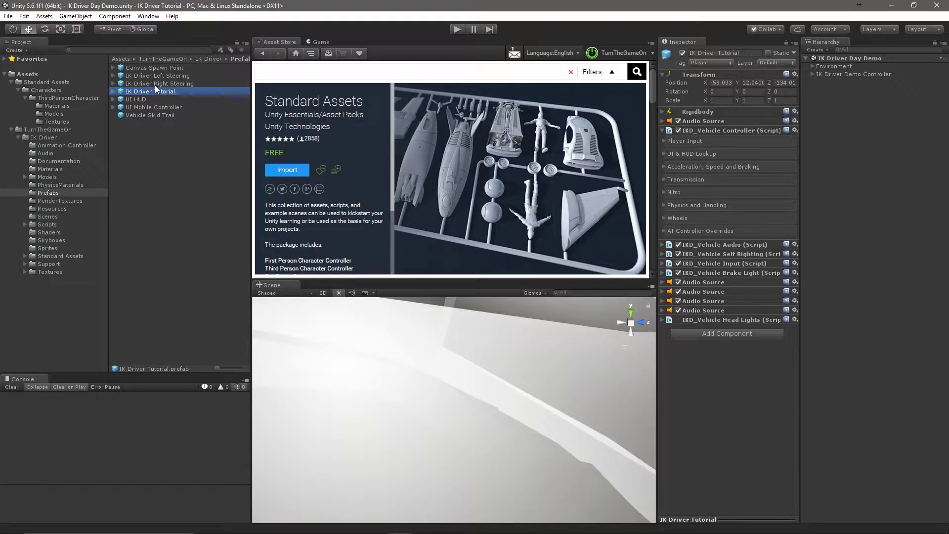
Add the IK Driver Tutorial prefab to the IK Driver Day Demo scene and frame the car in the scene view
left_click_drag(159, 93, 861, 139)
key("f")
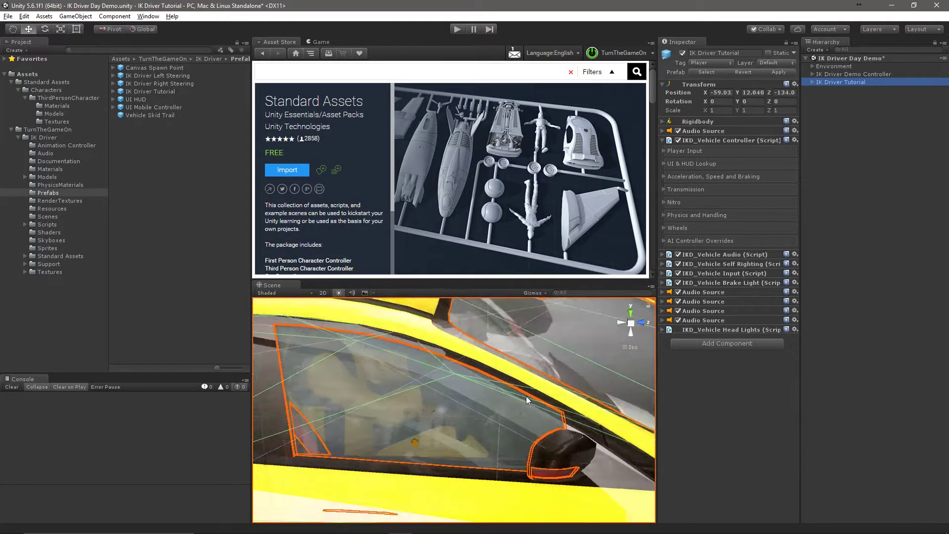
left_click_drag(511, 390, 469, 364, "alt")
Deactivate the IK Driver Demo Controller object in the scene
left_click(812, 74)
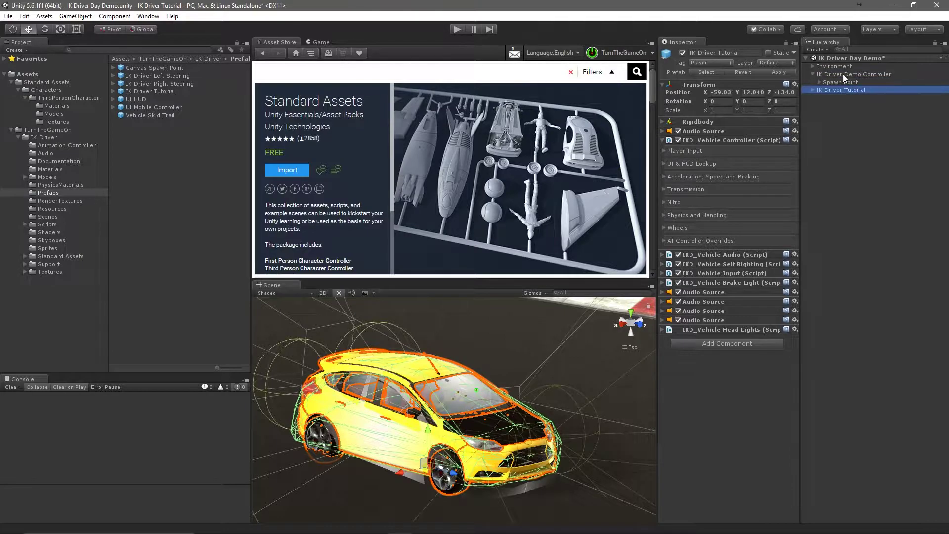
left_click(842, 74)
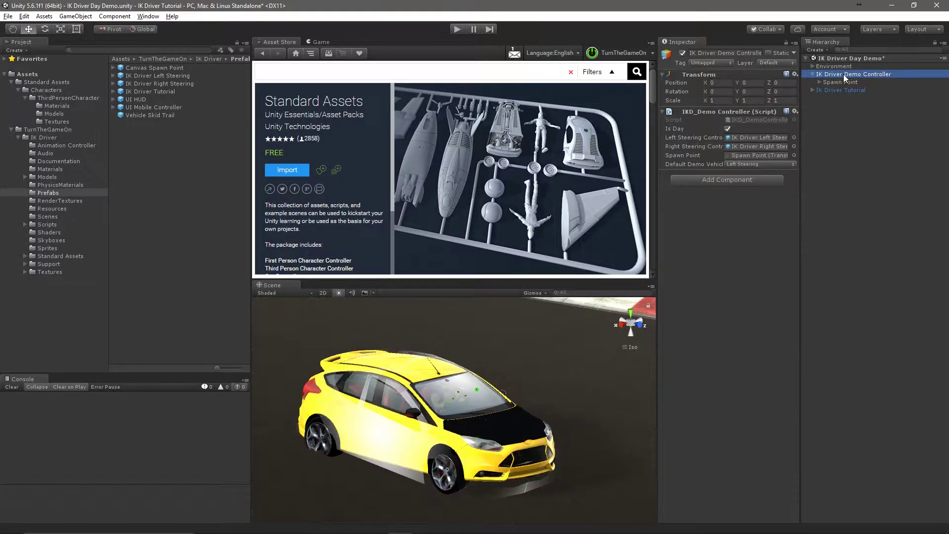
left_click(682, 53)
left_click(813, 73)
Add the Ethan model to IK Driver Tutorial as a child of IK Driver Avatar, alongside Race Driver
left_click(811, 82)
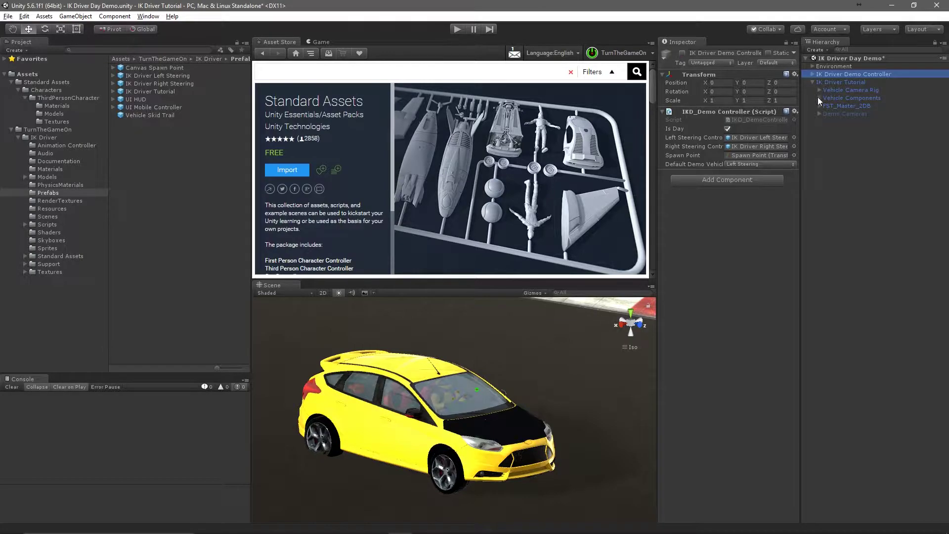
left_click(819, 98)
left_click(826, 122)
left_click(832, 130)
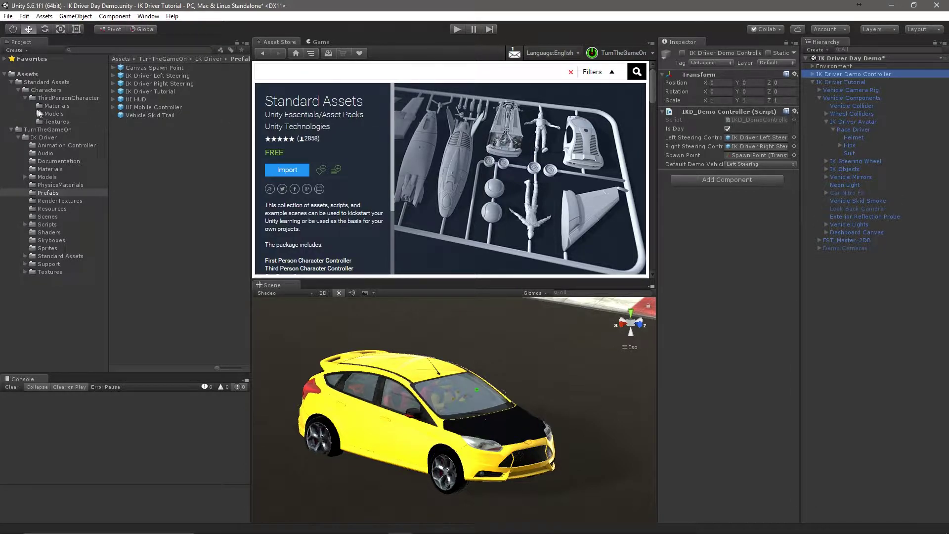
left_click(54, 113)
left_click_drag(134, 68, 861, 127)
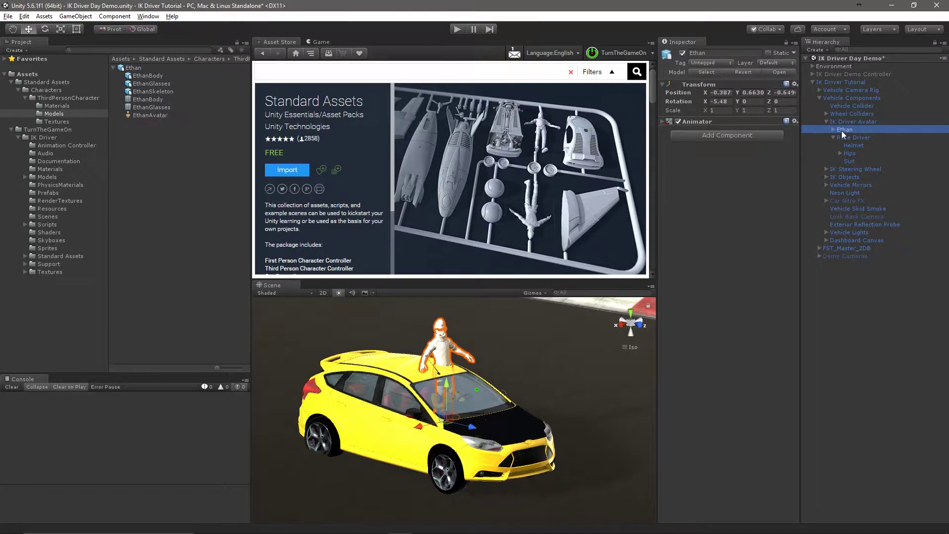
Copy the Animator component from Race Driver and paste its values onto Ethan's Animator
left_click(849, 138)
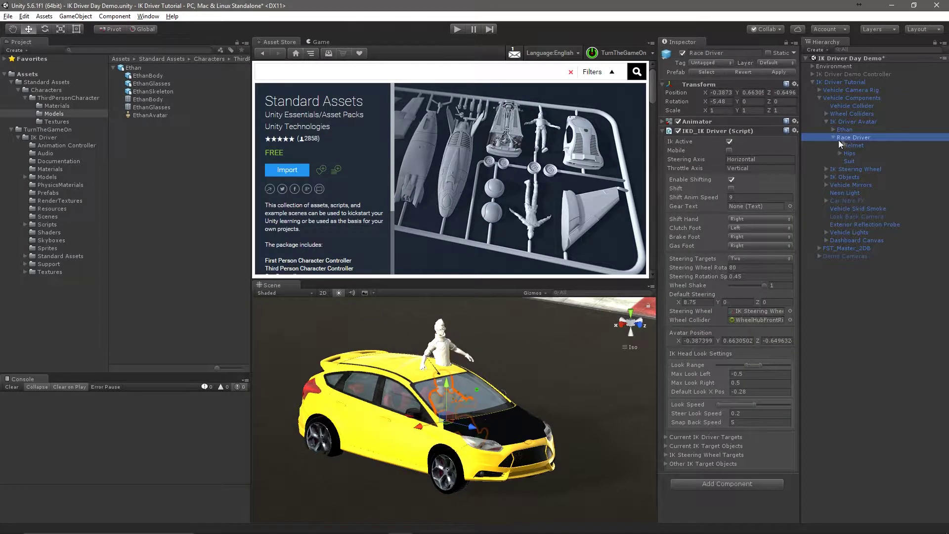
left_click(795, 122)
left_click(820, 211)
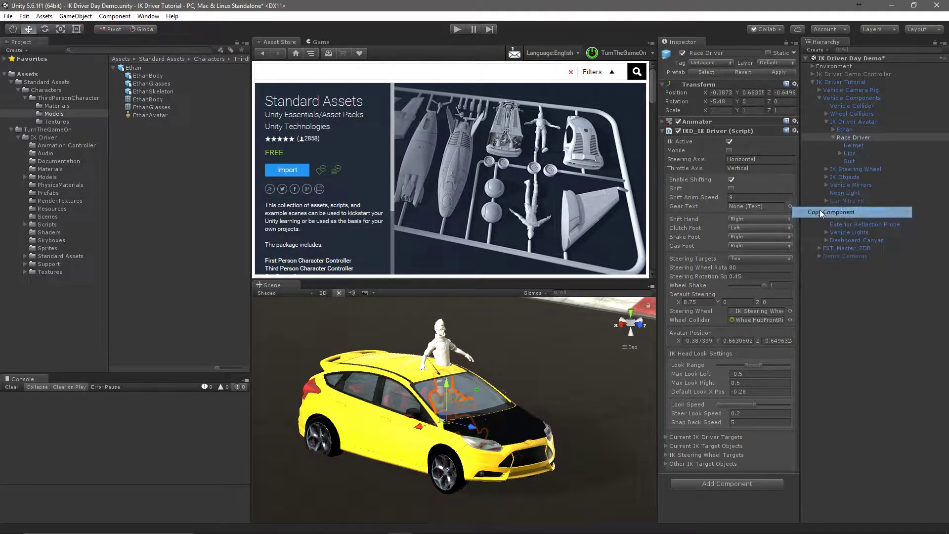
left_click(809, 129)
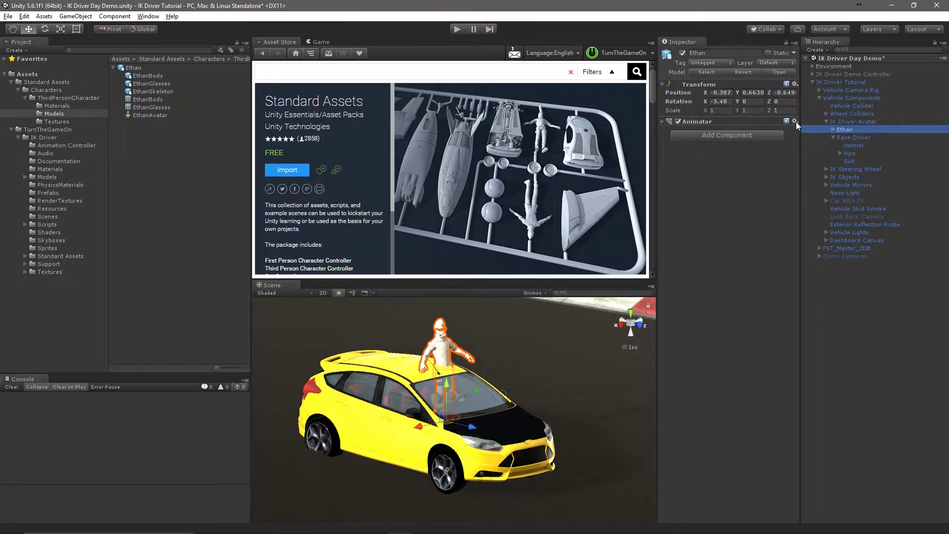
left_click(795, 121)
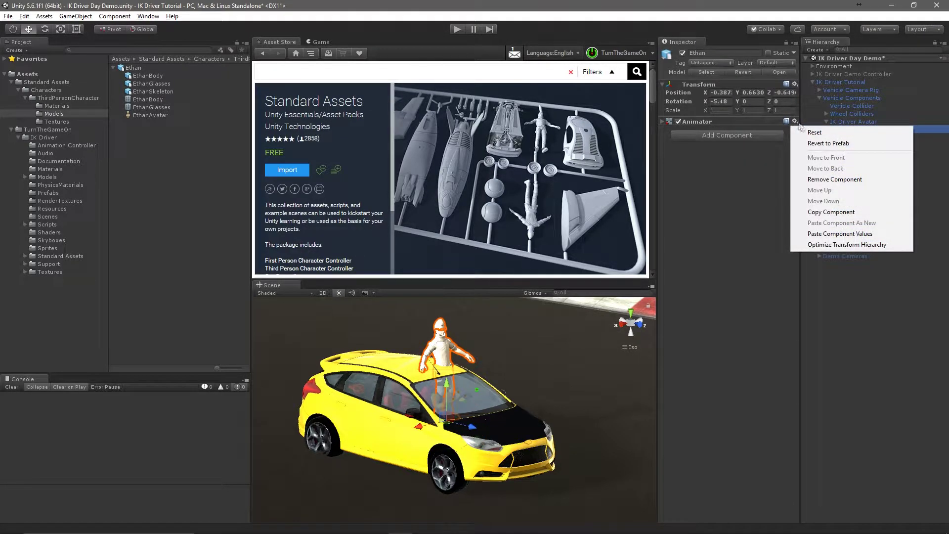
left_click(821, 233)
Copy the IKD_IK Driver script from Race Driver and paste it onto Ethan as a new component
left_click(854, 138)
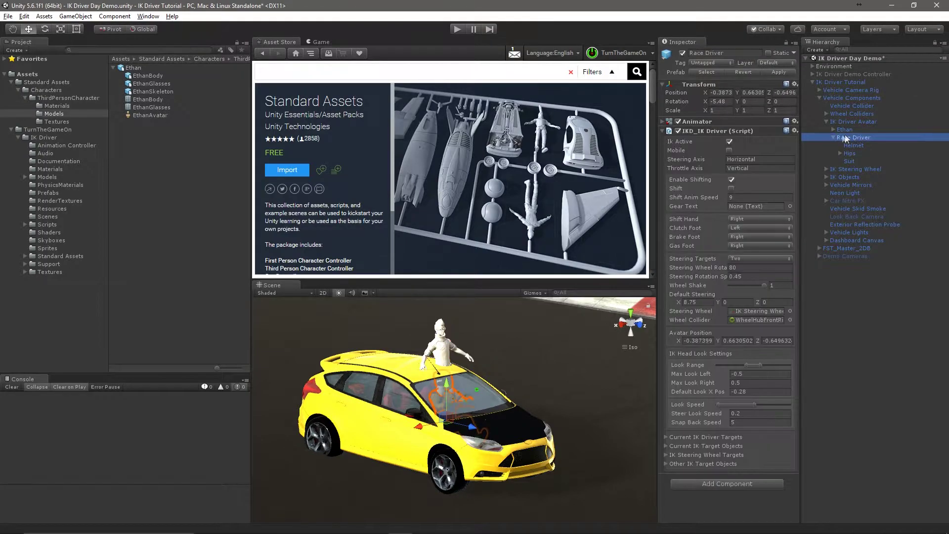
left_click(795, 131)
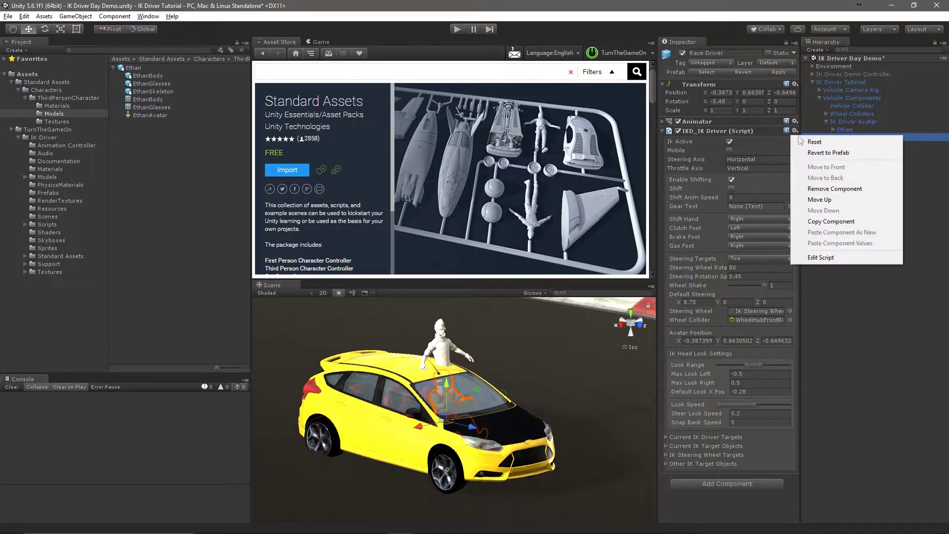
left_click(821, 222)
left_click(845, 130)
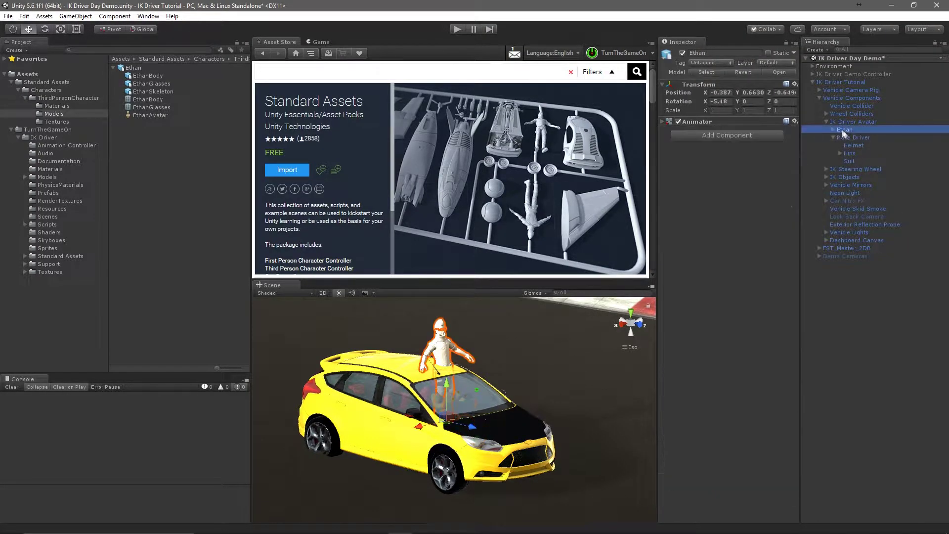
left_click(794, 122)
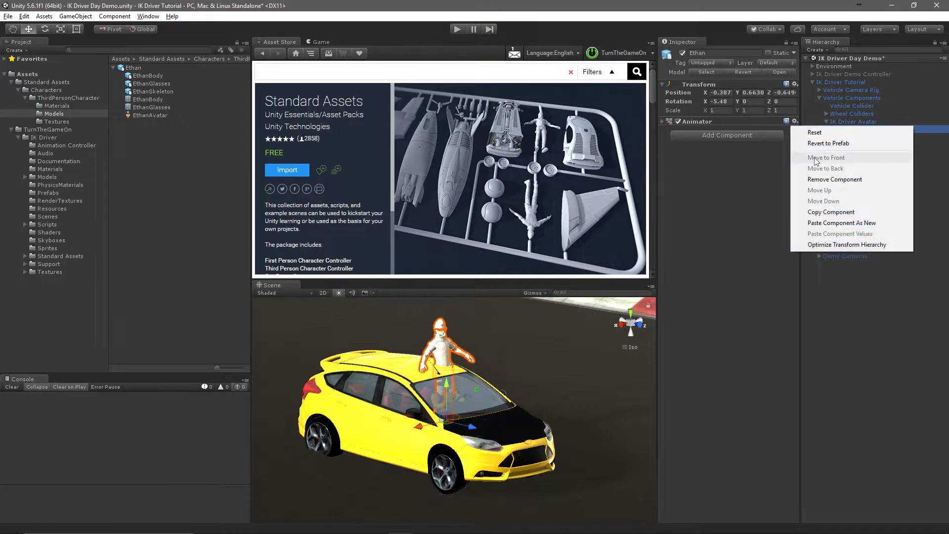
left_click(832, 223)
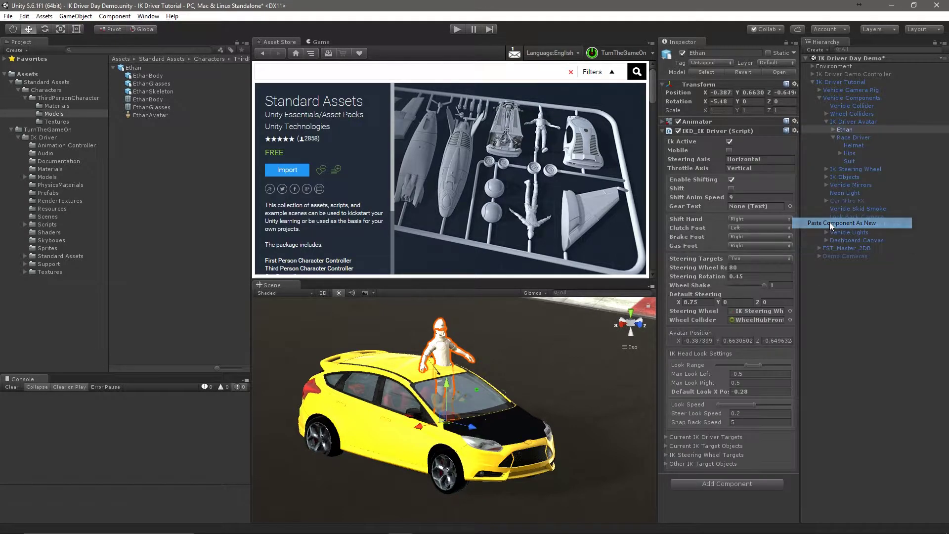
Expand Ethan's Animator and assign EthanAvatar as its Avatar
left_click(738, 120)
mouse_move(746, 138)
left_mouse_down()
mouse_move(166, 121)
mouse_move(322, 141)
mouse_move(753, 162)
mouse_move(764, 138)
left_mouse_up()
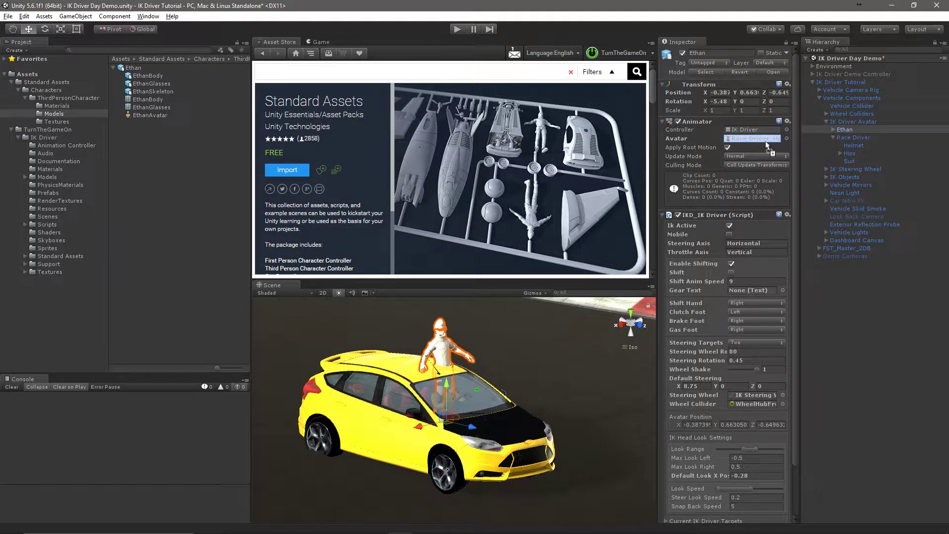
Filter the scene objects by "helme", select Race Driver's Helmet Camera Rig and clear the filter to reveal its place
left_click(855, 137)
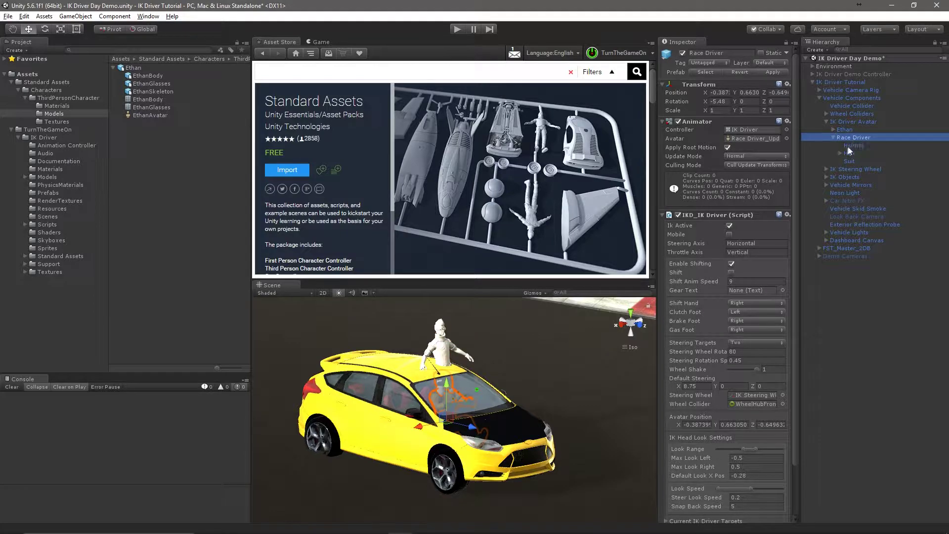
left_click(883, 50)
type("he")
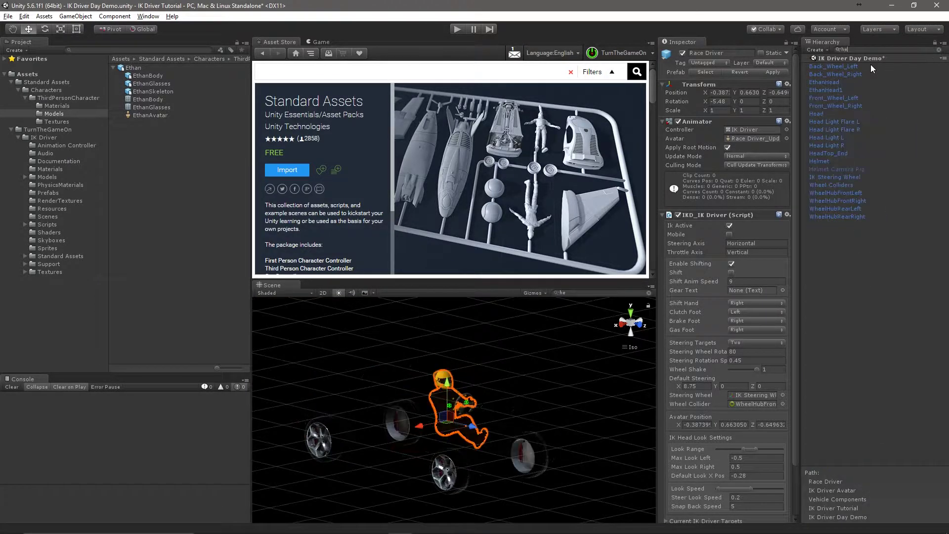
type("lme")
left_click(857, 75)
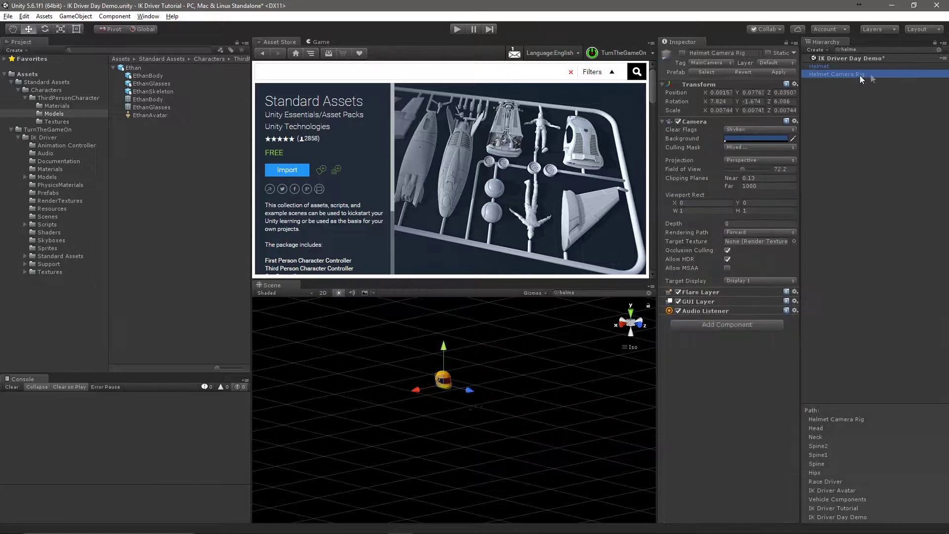
left_click(939, 51)
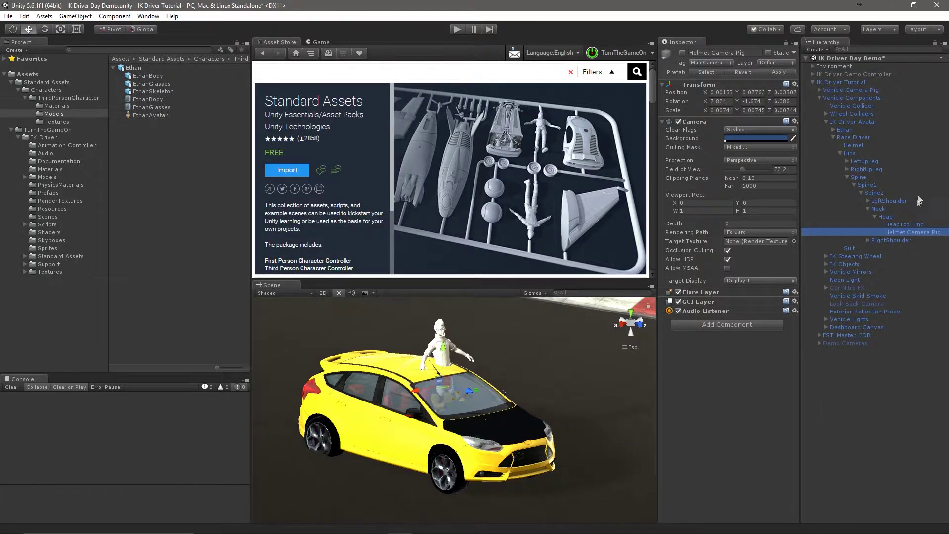
Expand Ethan's skeleton down to EthanHead and make the Helmet Camera Rig its child, accepting the break of the prefab instance
left_click(833, 130)
left_click(840, 153)
left_click(845, 161)
left_click(852, 169)
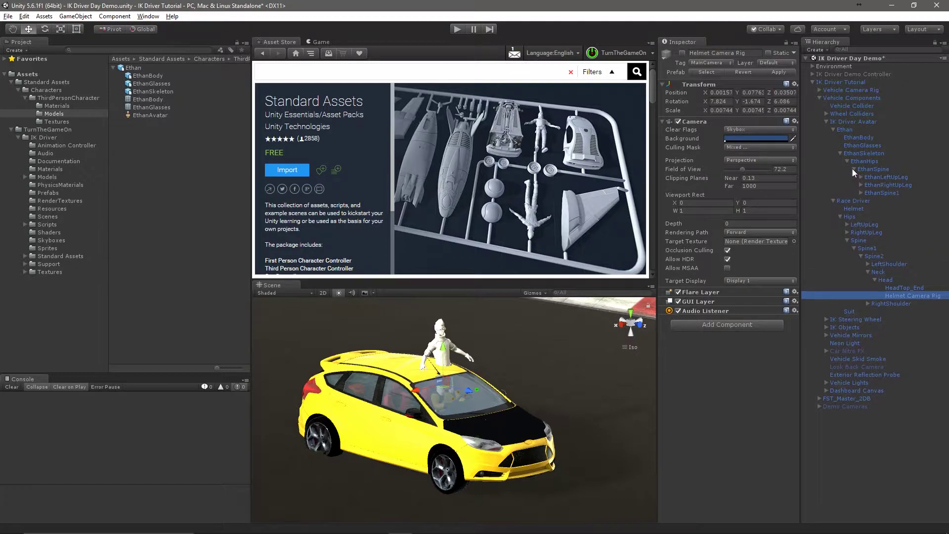
left_click(860, 193)
left_click(868, 201)
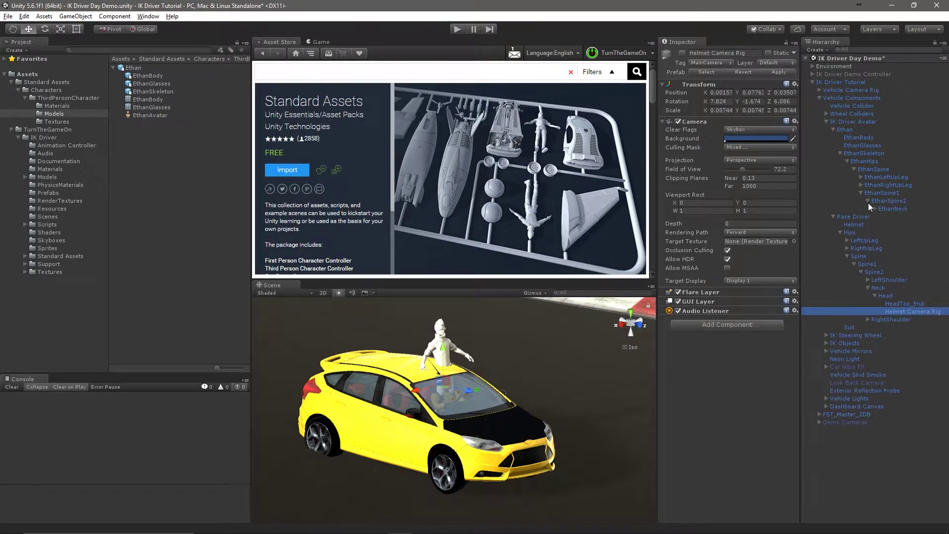
left_click(871, 207)
left_click(874, 209)
left_click(882, 217)
left_click_drag(911, 400, 917, 225)
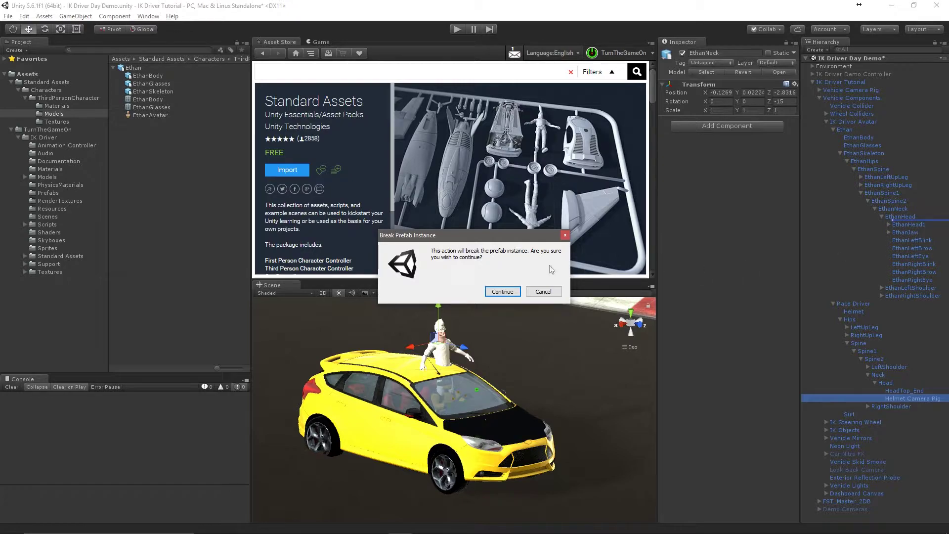
left_click(503, 292)
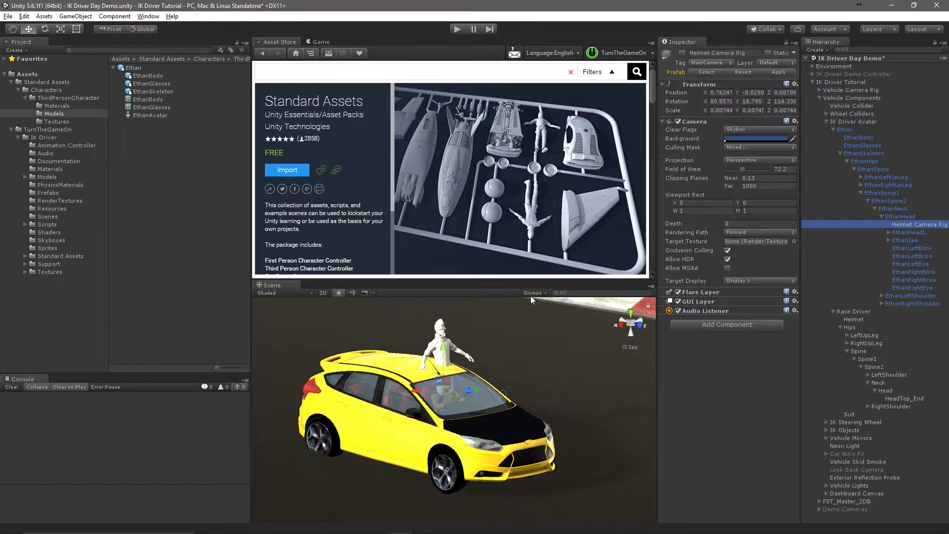
Delete the Race Driver object from IK Driver Avatar and select the Helmet Camera Rig under EthanHead
left_click(854, 312)
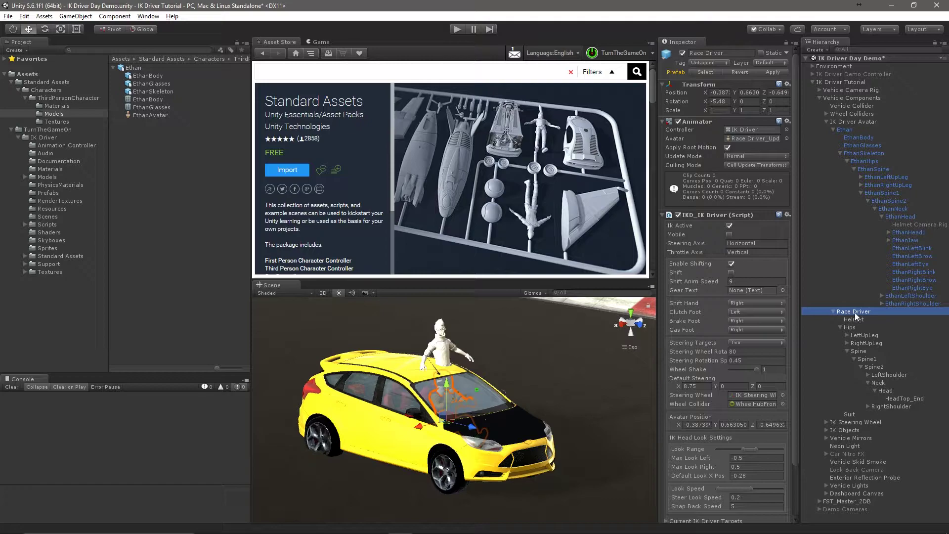
key("Delete")
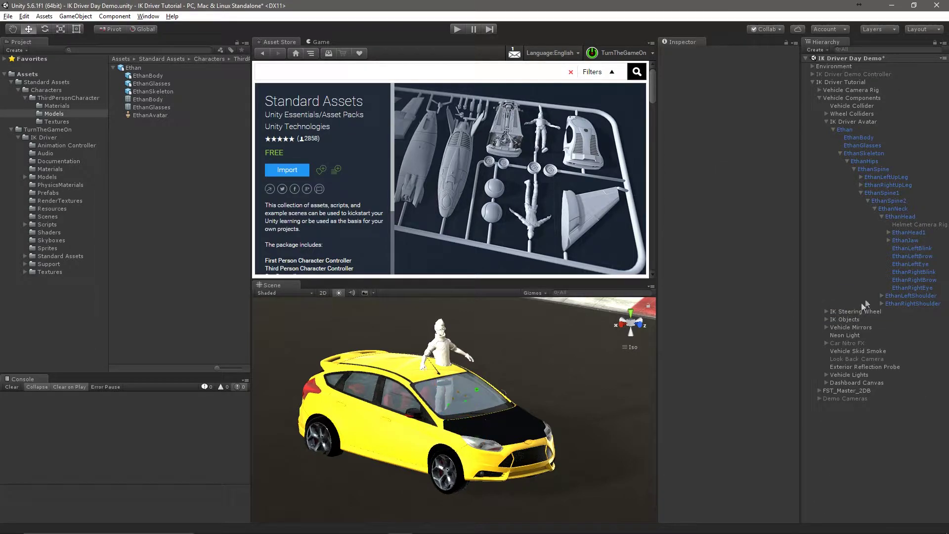
left_click(918, 224)
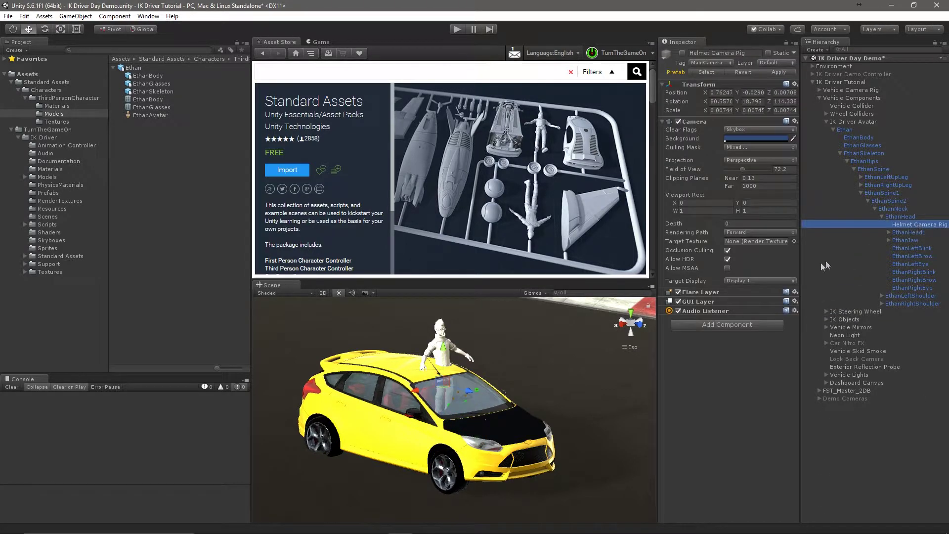
Run the scene in the helmet camera view and move the Helmet Camera Rig to about X -0.058, Y -0.013, Z -0.049
left_click(457, 30)
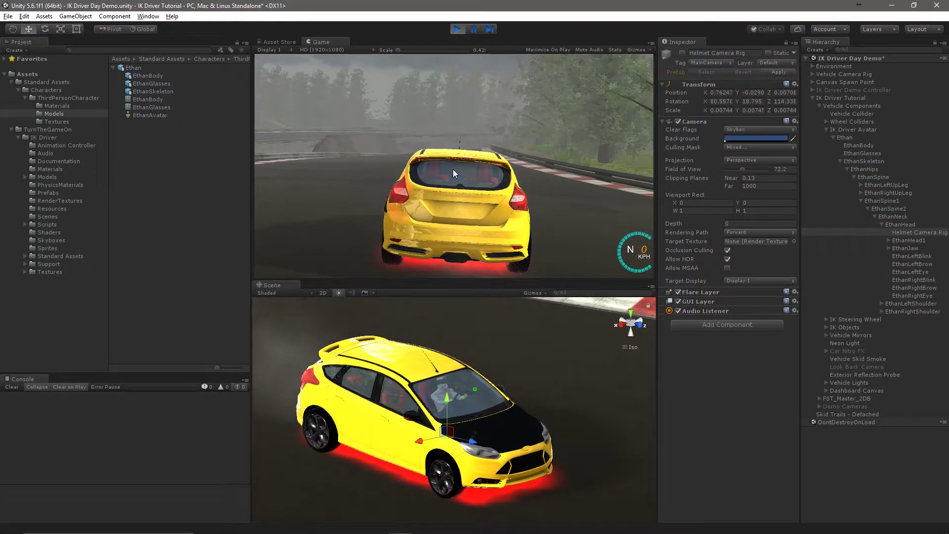
key("c")
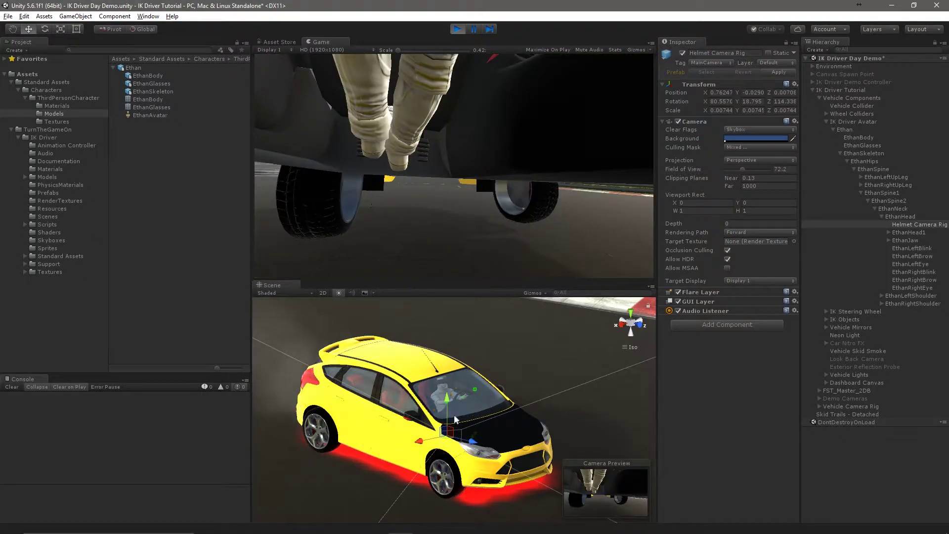
left_click_drag(499, 427, 490, 339, "alt")
scroll(487, 431, "up", 3)
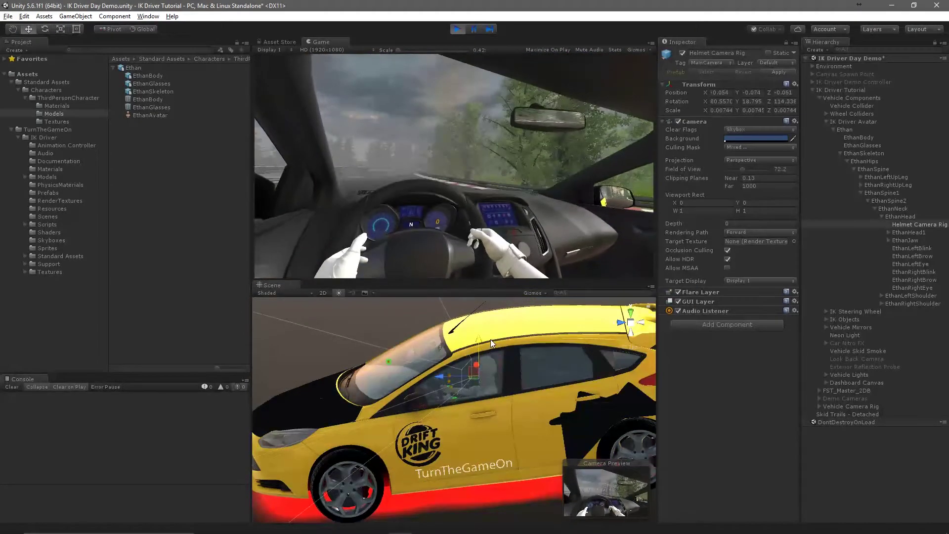
left_click_drag(464, 390, 451, 379)
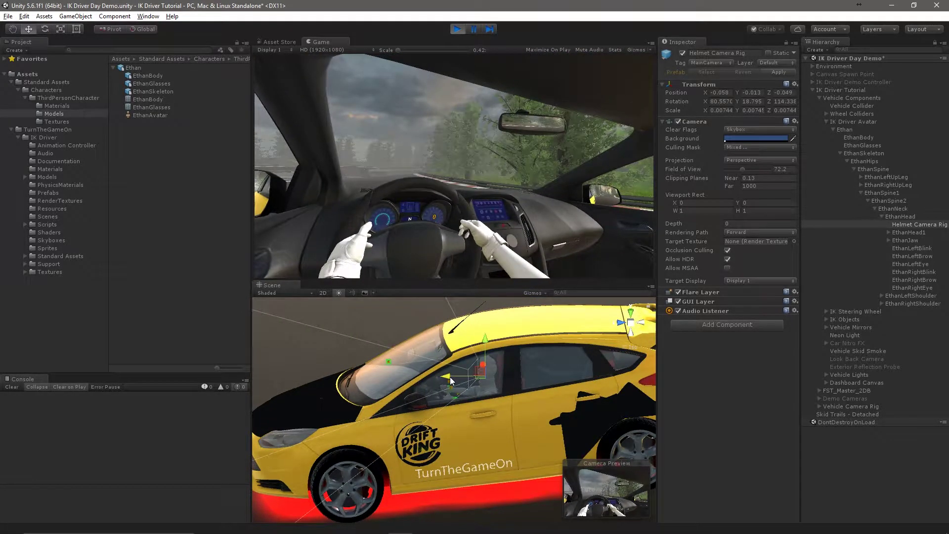
Refine the Helmet Camera Rig to position about -0.087, 0.037, -0.041 and rotation about 86.001, 67.078, 162.457
key("e")
left_click_drag(463, 380, 470, 382)
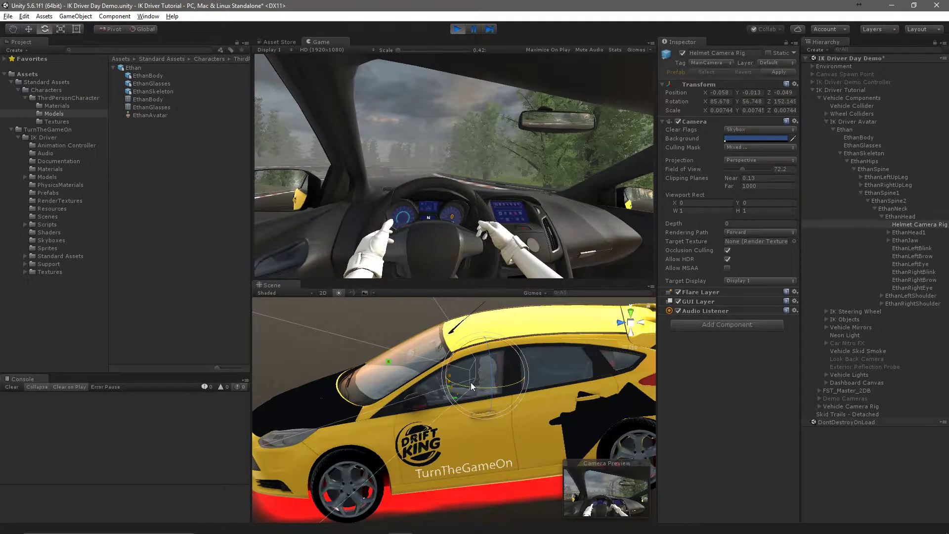
key("w")
left_click_drag(470, 382, 458, 378)
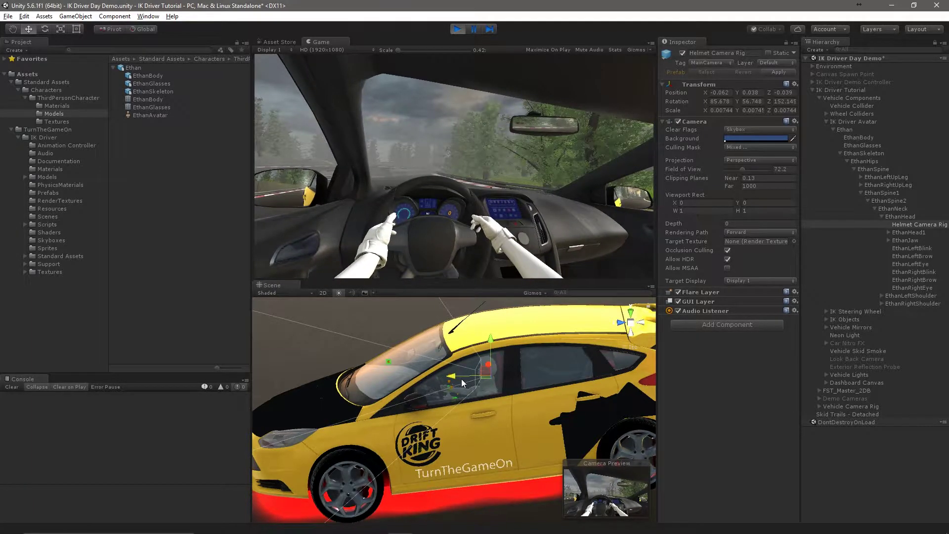
key("e")
left_click_drag(461, 379, 476, 388)
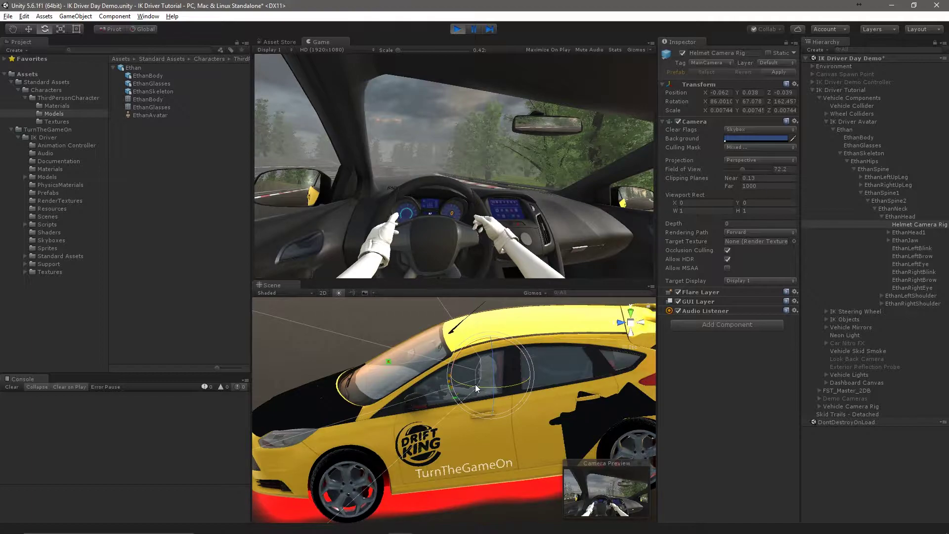
key("w")
left_click_drag(491, 343, 491, 340)
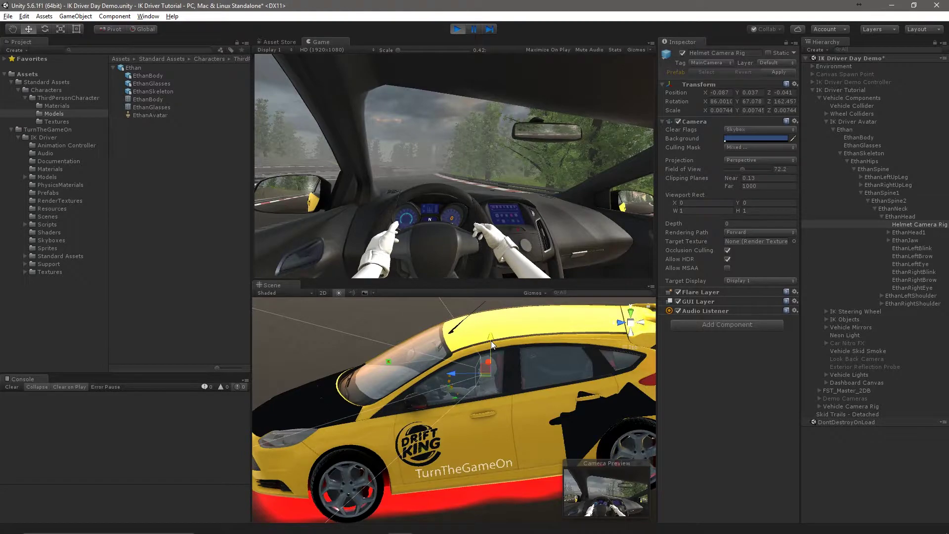
Copy the Helmet Camera Rig's Transform, stop play mode, paste the values back onto the rig and show the game view
left_click(794, 84)
left_click(820, 127)
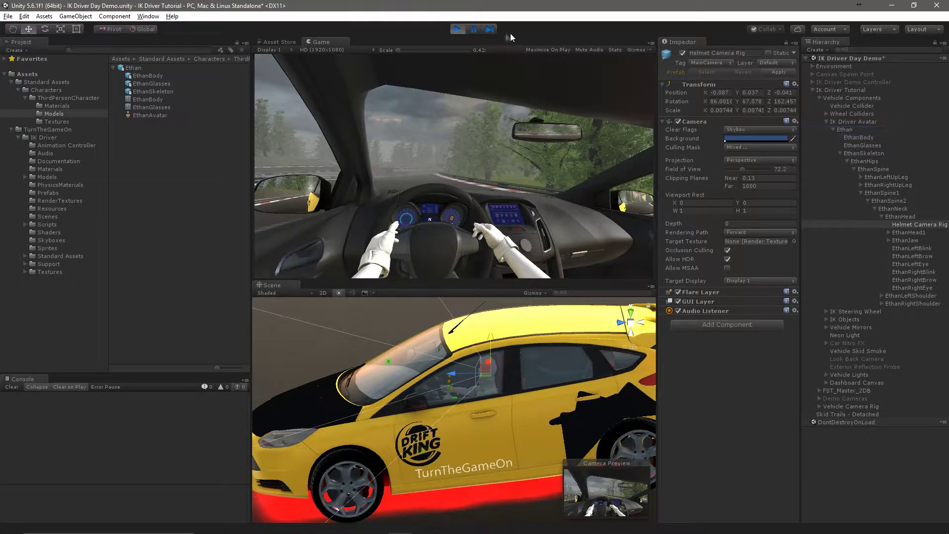
left_click(458, 29)
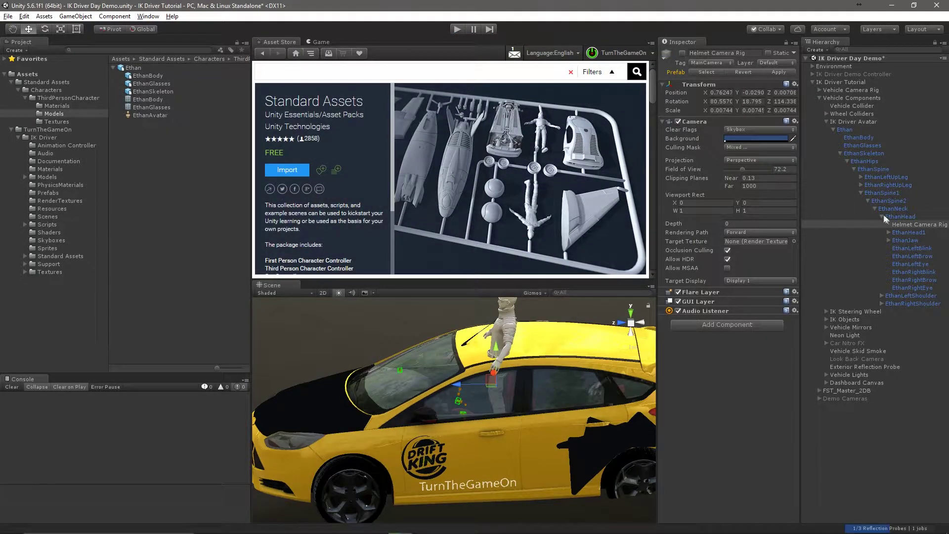
left_click(794, 84)
left_click(840, 153)
left_click(321, 42)
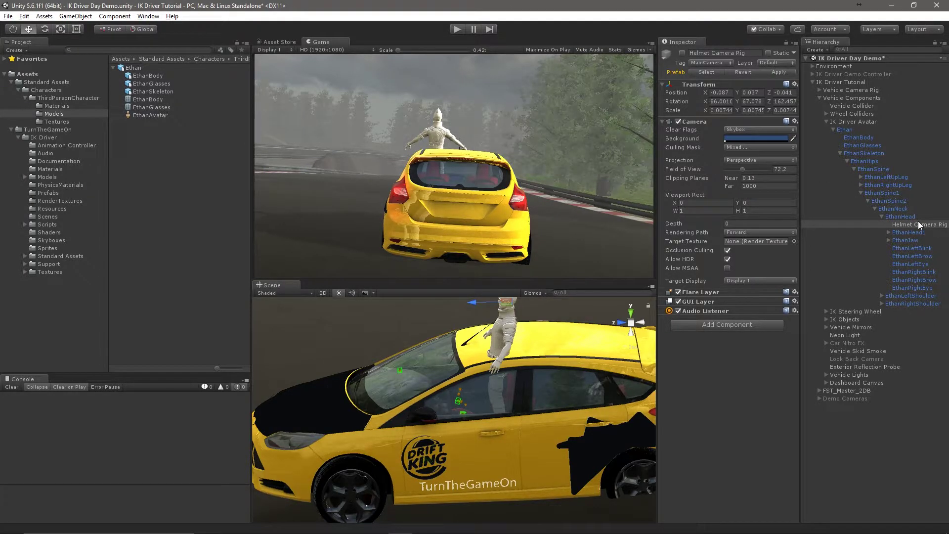
Run the scene in the helmet camera view again and select the Steering_Left mesh inside IK Steering Wheel
left_click(455, 29)
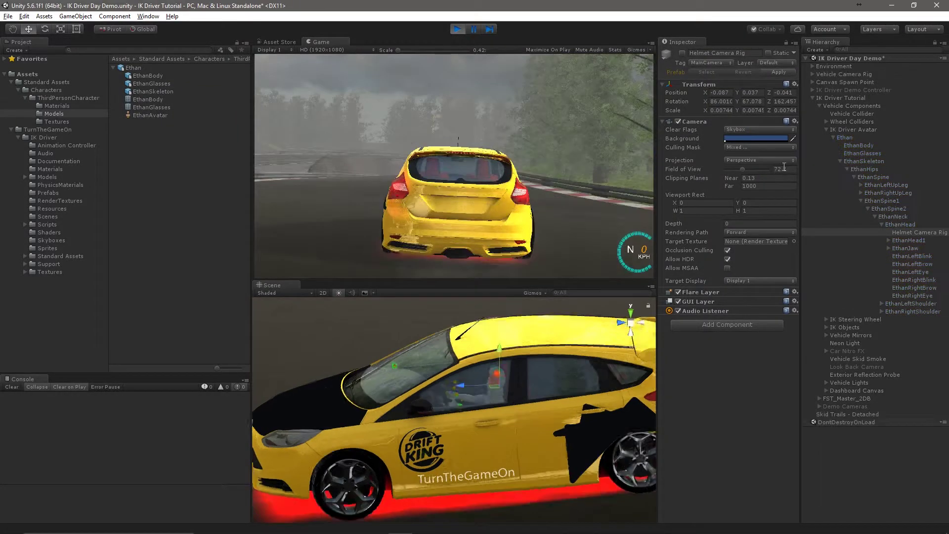
left_click(841, 161)
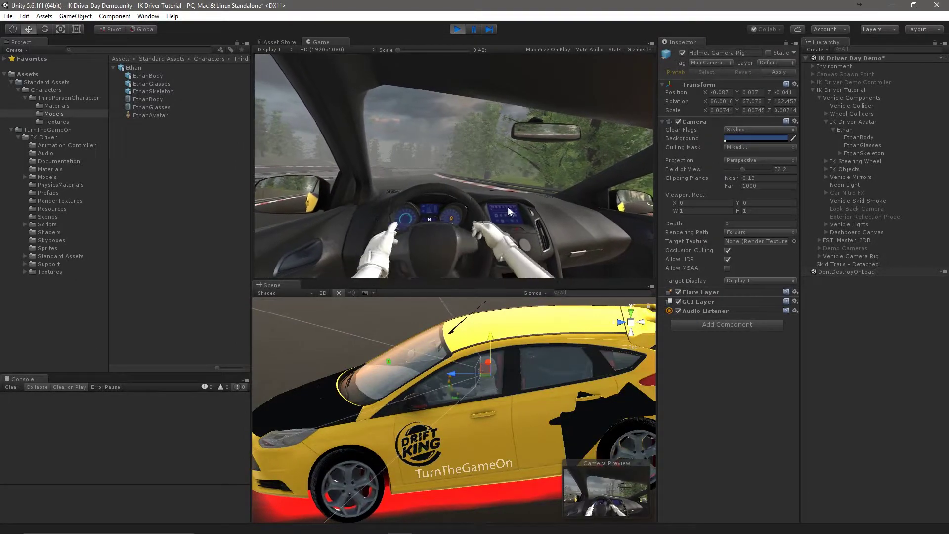
left_click(826, 161)
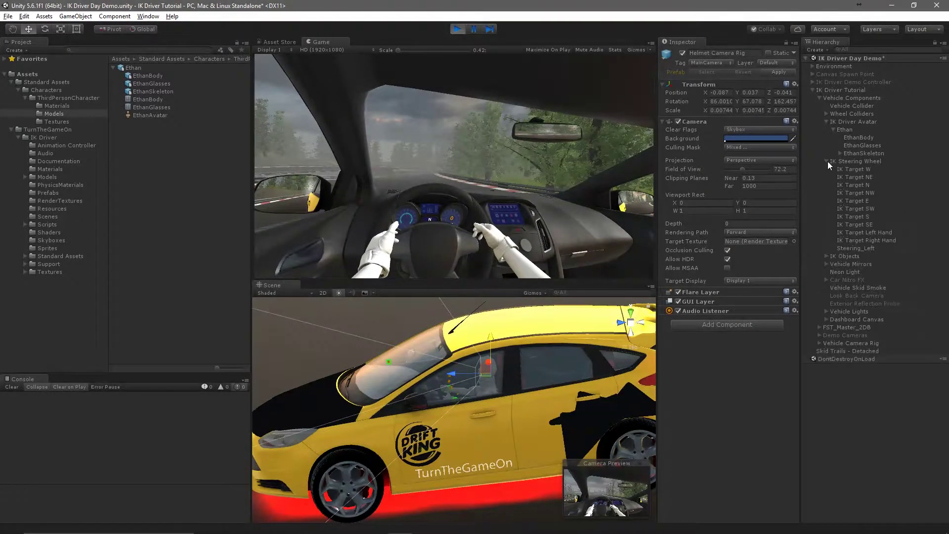
left_click(859, 247)
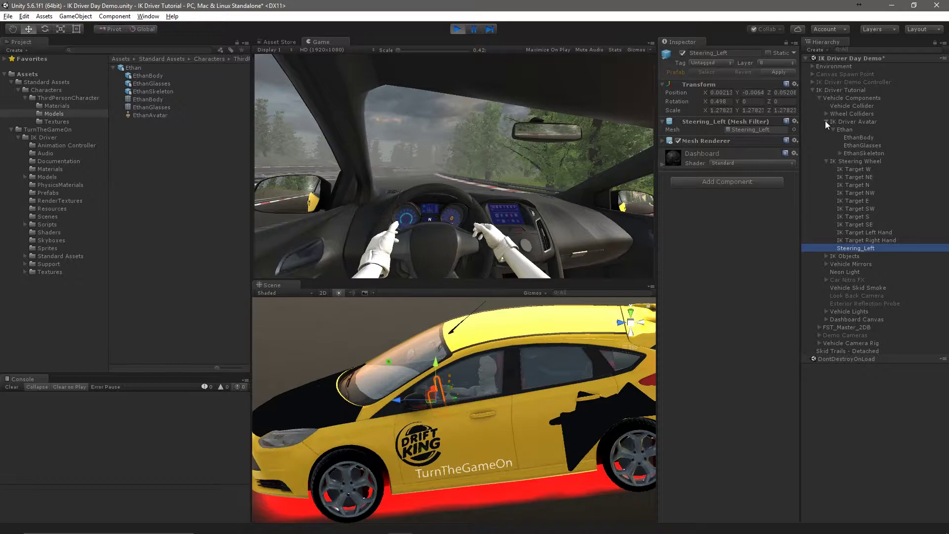
left_click(825, 122)
scroll(450, 413, "up", 5)
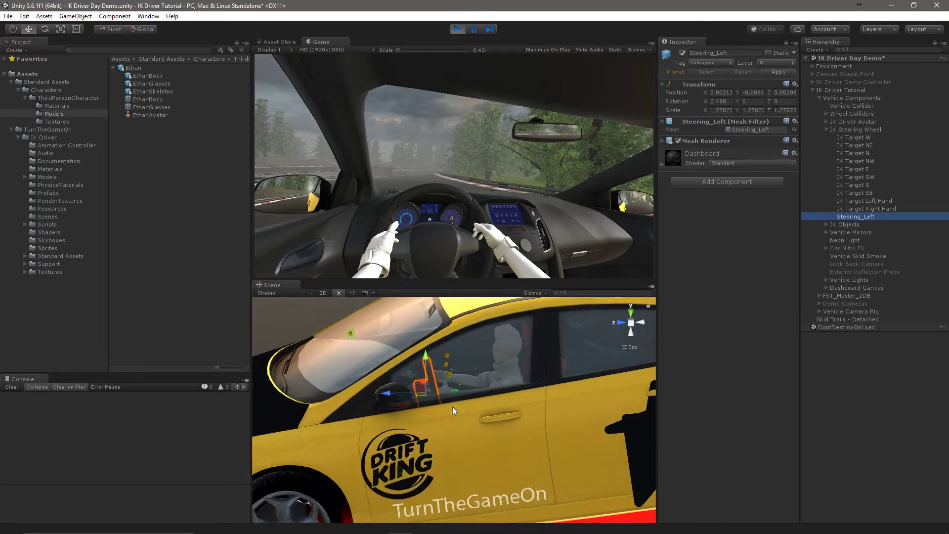
mouse_move(391, 395)
left_mouse_down()
mouse_move(410, 398)
mouse_move(395, 386)
left_mouse_up()
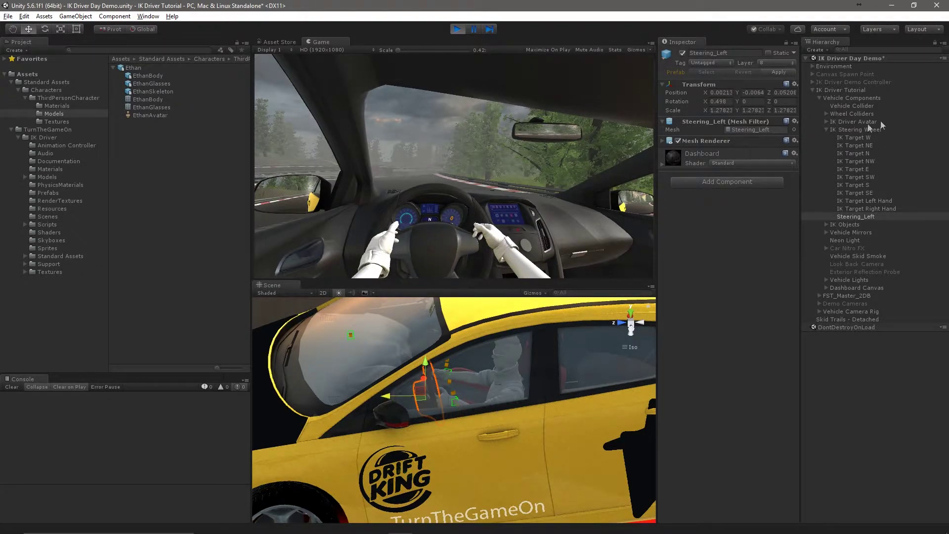
Try moving IK Steering Wheel and its IK Target E, and inspect IK Target W to see how they drive Ethan's hands
left_click(851, 129)
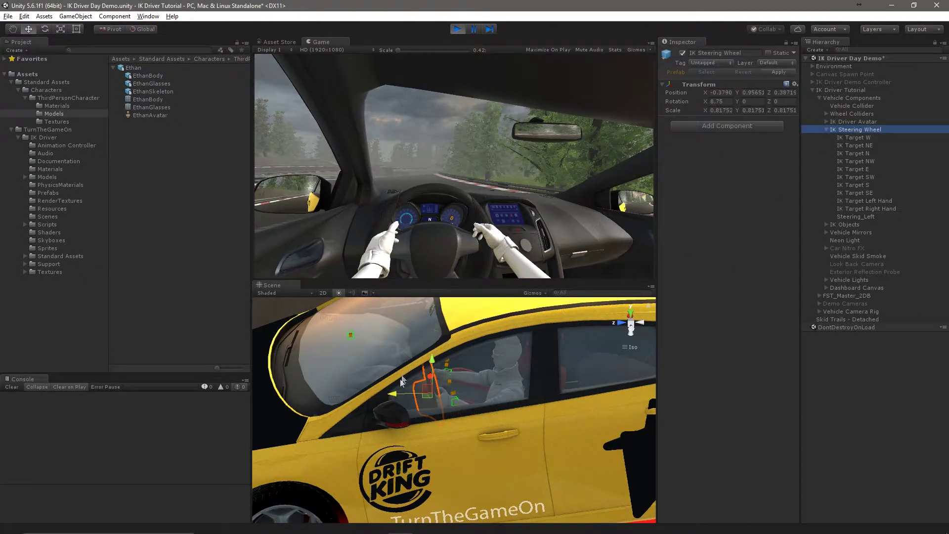
left_click_drag(396, 394, 445, 373)
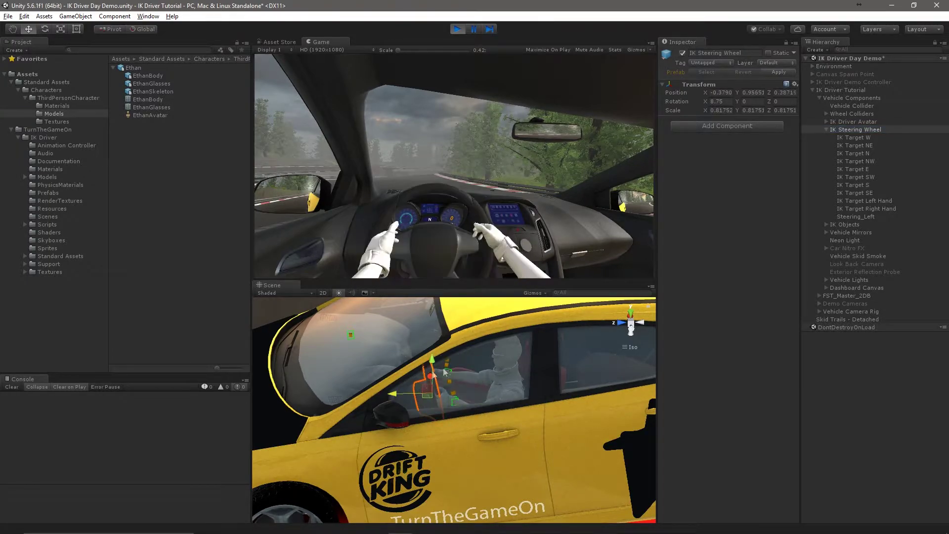
left_click(855, 137)
left_click_drag(488, 398, 452, 385, "alt")
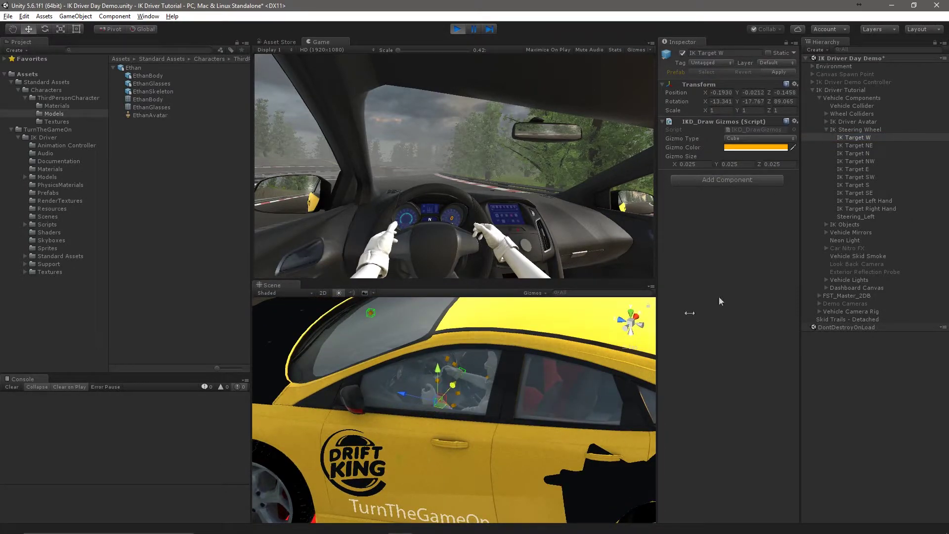
left_click(864, 169)
left_click(477, 361)
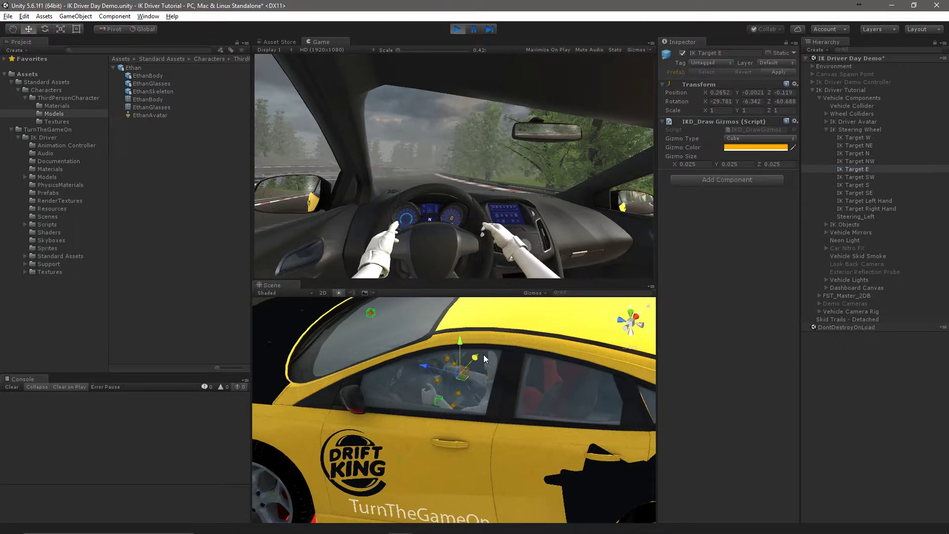
Take Steering_Left out of IK Steering Wheel, and move IK Steering Wheel to about X -0.379, Y 0.96, Z 0.436
left_click_drag(861, 217, 863, 141)
left_click_drag(865, 127, 864, 127)
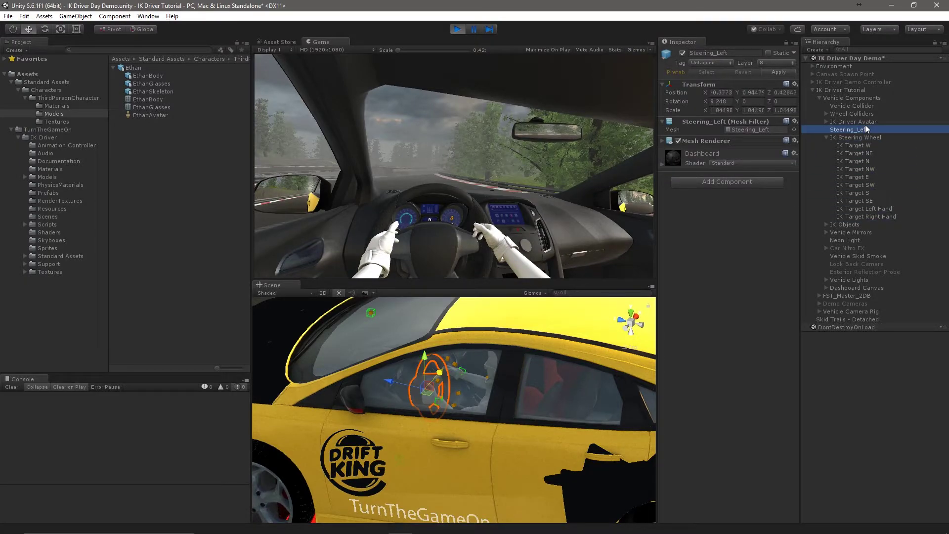
left_click(859, 138)
key("f")
left_click_drag(410, 415, 635, 510, "alt")
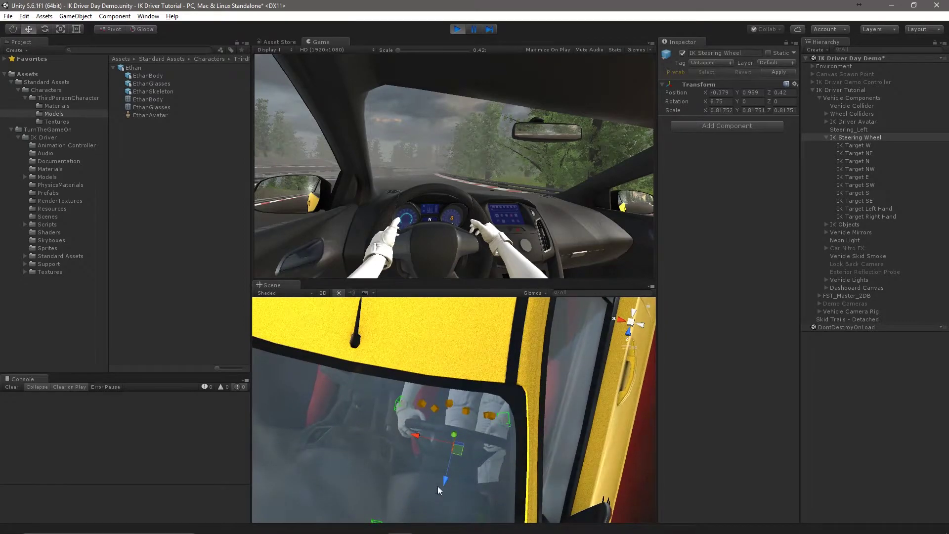
left_click_drag(443, 476, 271, 381)
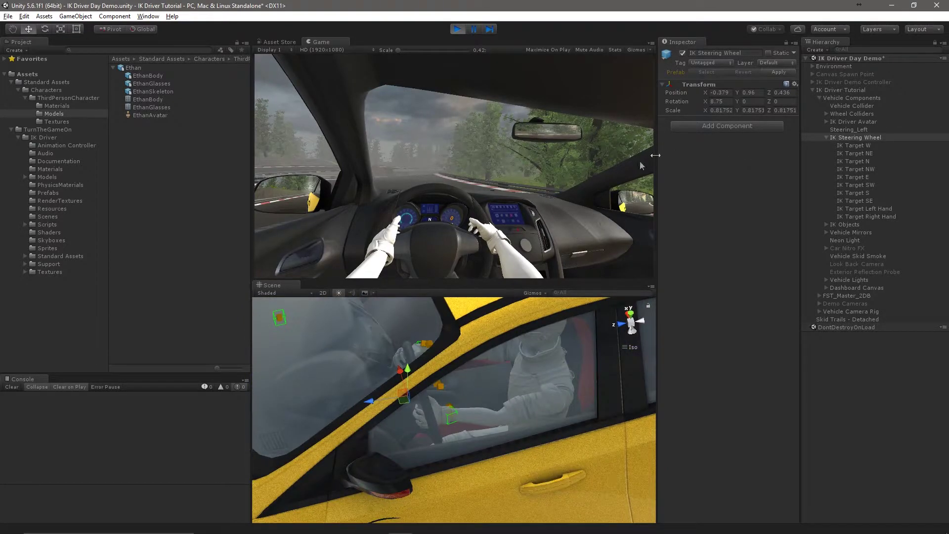
Scale IK Steering Wheel uniformly to about 0.985 and move it to about X -0.379, Y 0.961, Z 0.443
key("r")
left_click_drag(404, 396, 677, 432)
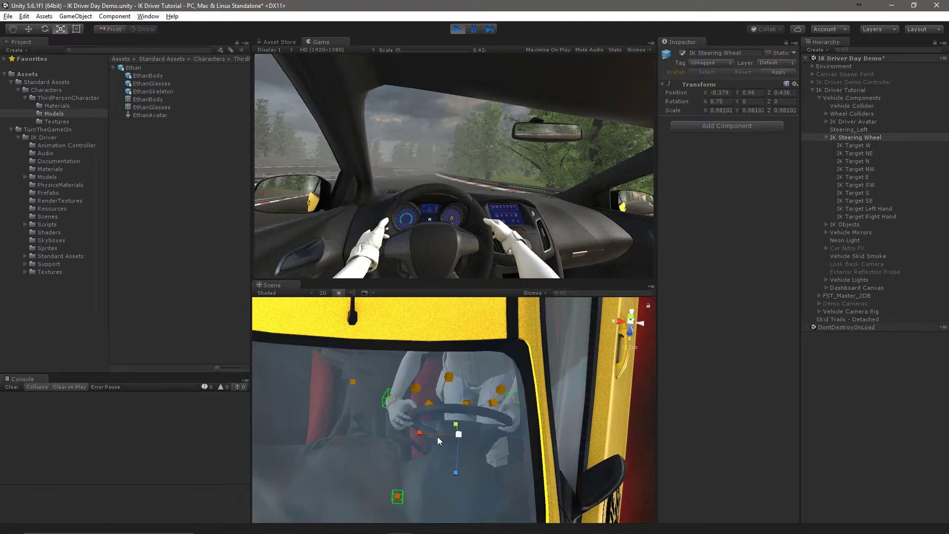
left_click_drag(459, 434, 454, 484)
key("w")
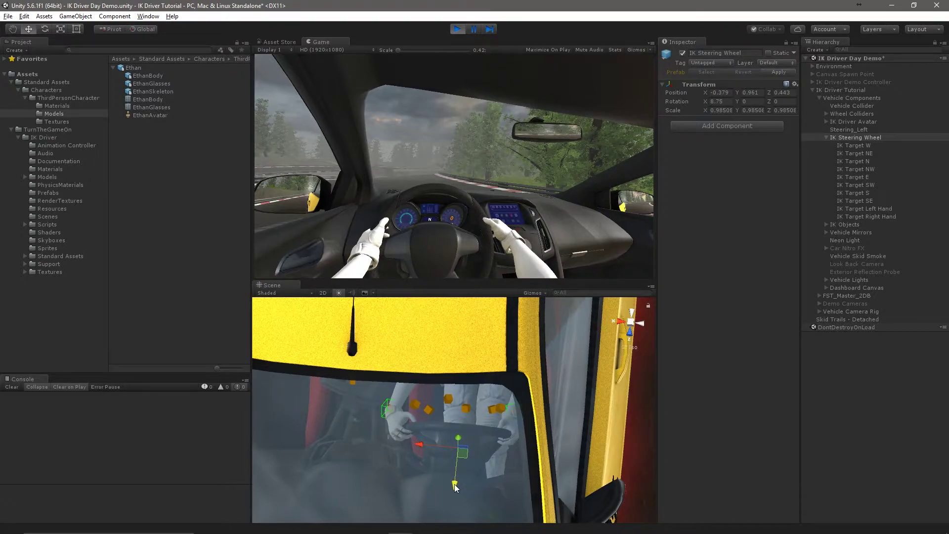
Copy the IK Steering Wheel's Transform component and leave play mode
left_click(794, 85)
left_click(816, 129)
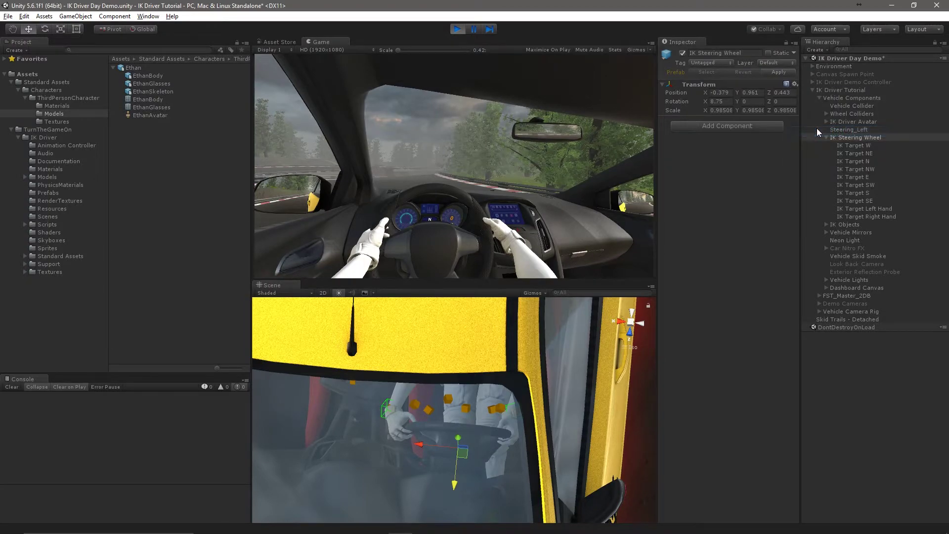
left_click(458, 28)
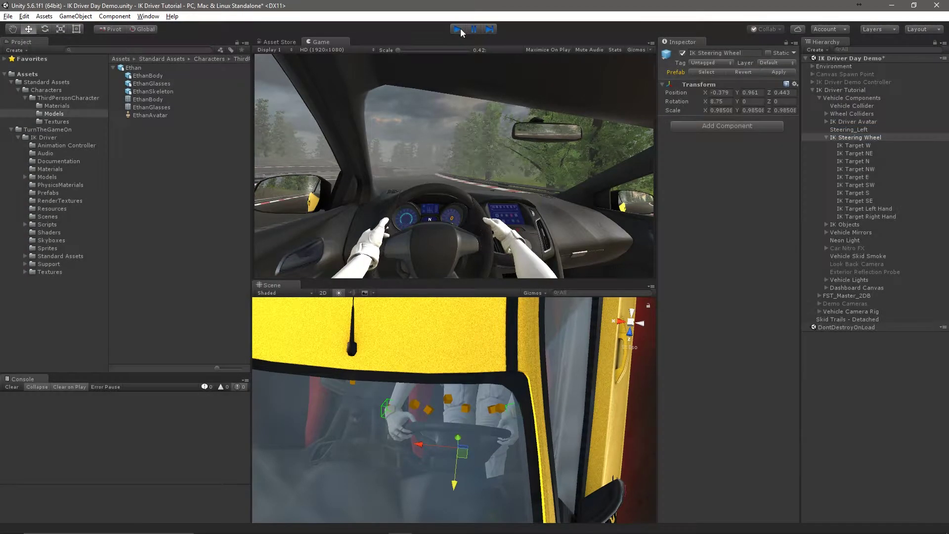
With Steering_Left temporarily placed outside it, paste the copied Transform values onto IK Steering Wheel and nest Steering_Left back inside
left_click(855, 218)
left_click_drag(857, 220, 861, 131)
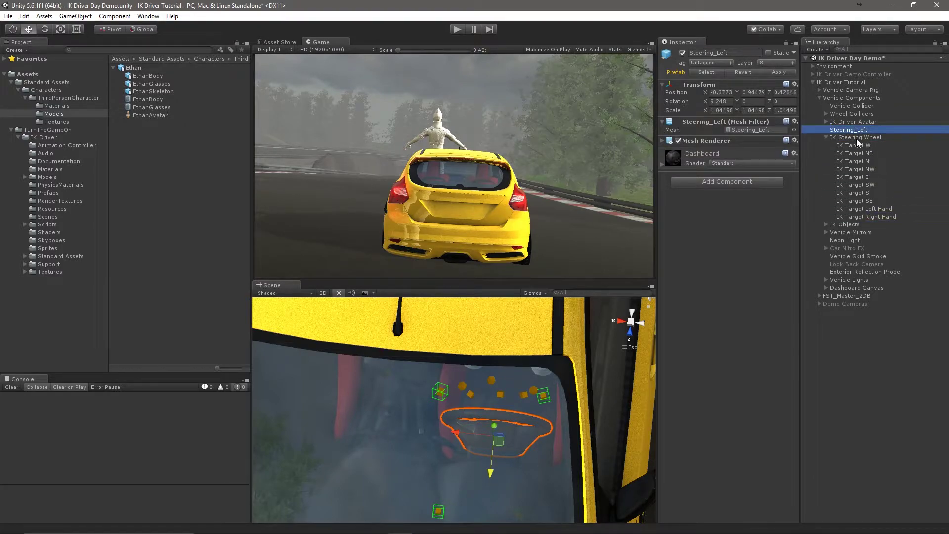
left_click(858, 138)
left_click(794, 84)
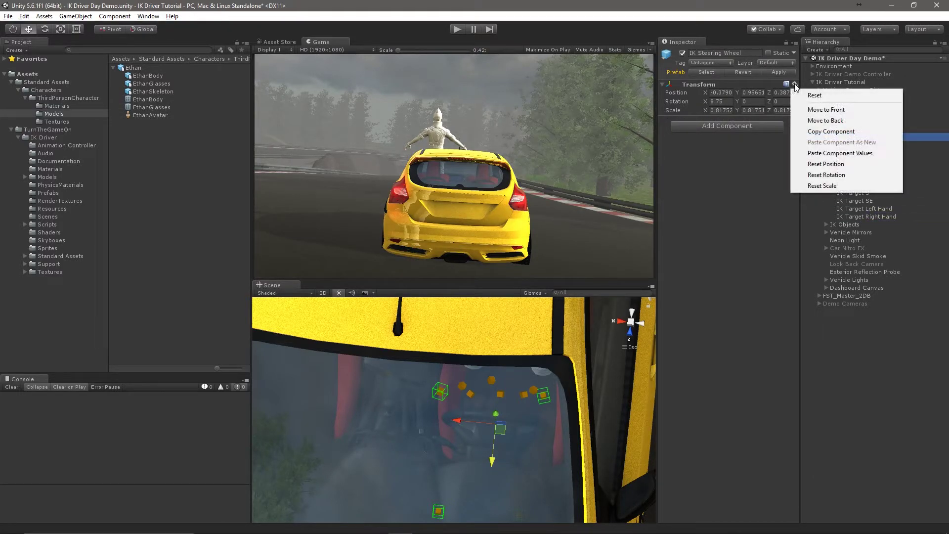
left_click(829, 157)
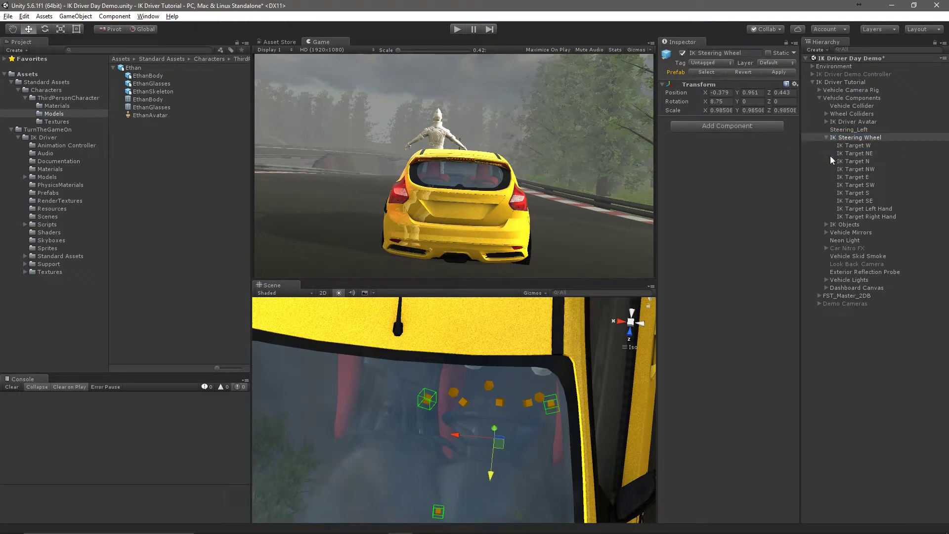
left_click(853, 129)
left_click_drag(852, 129, 855, 222)
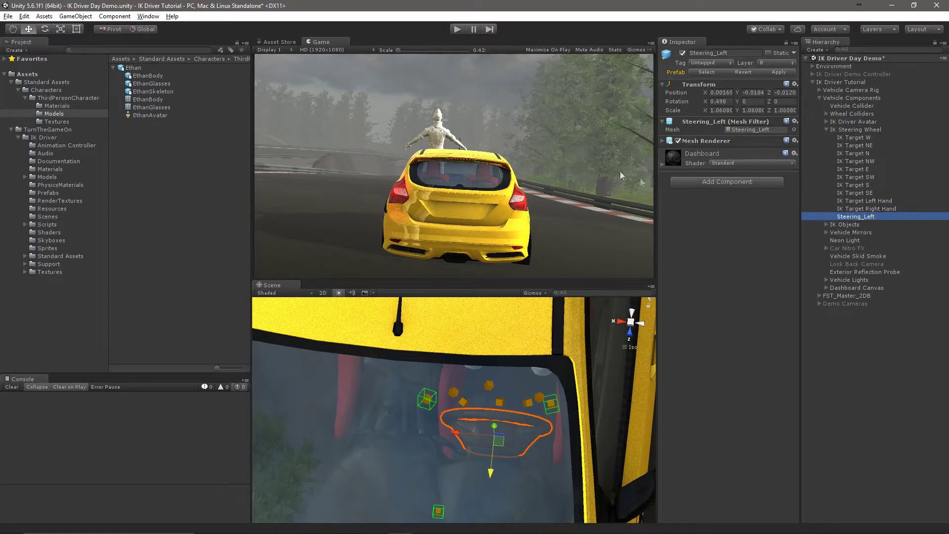
Enter play mode and move Ethan in the driver's seat to about X -0.388, Y 0.671, Z -0.547
left_click(457, 30)
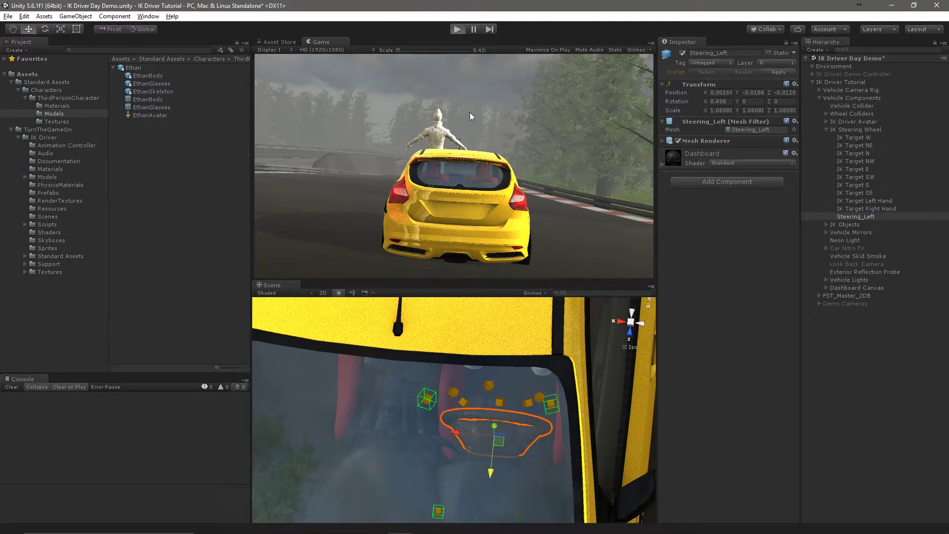
left_click_drag(499, 420, 322, 440, "alt")
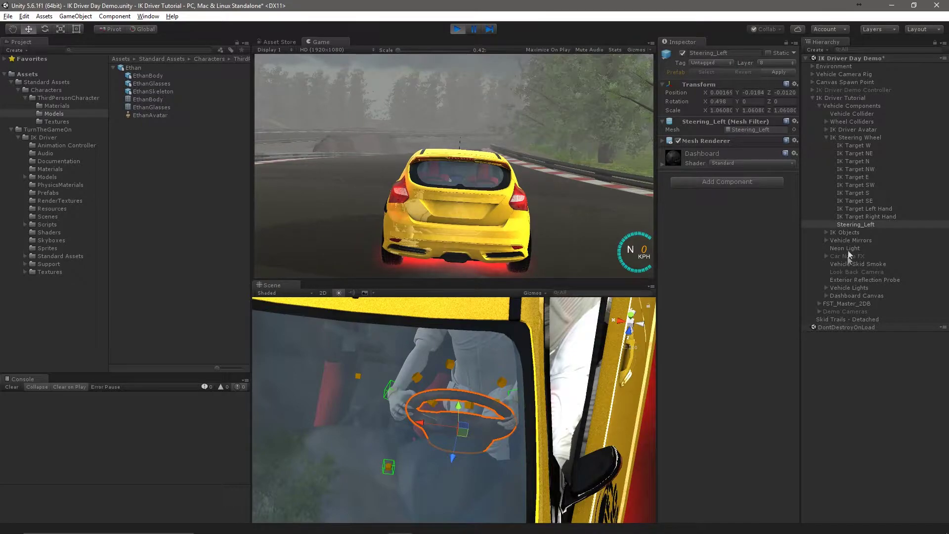
left_click(825, 129)
left_click(843, 137)
left_click(488, 395)
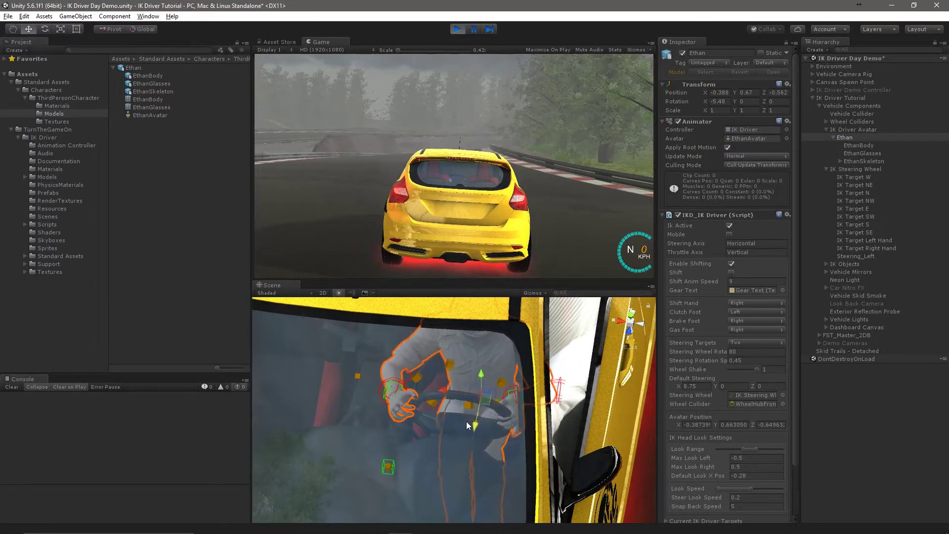
left_click_drag(466, 421, 590, 410, "alt")
left_click_drag(429, 391, 659, 277)
key("ctrl+z")
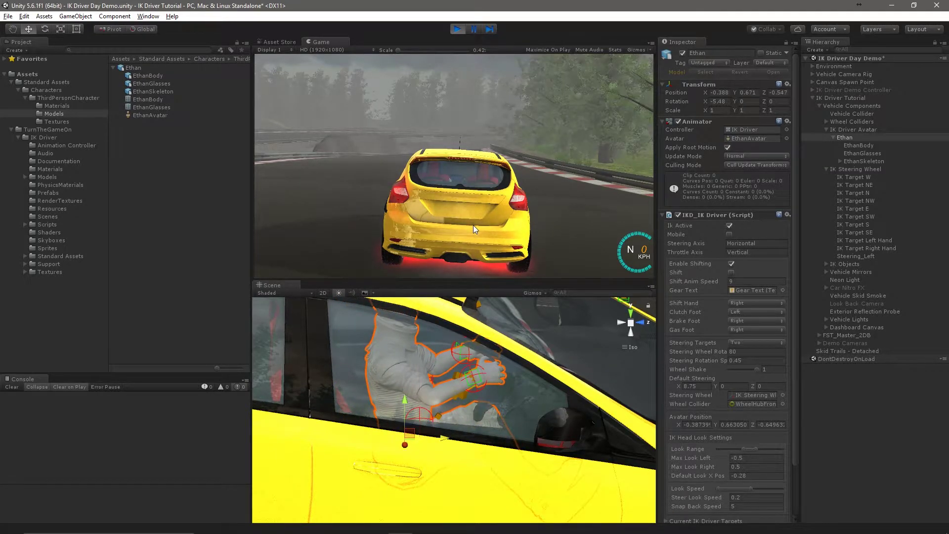
Switch to the interior camera, test the steering to the left, and adjust Ethan's Z position to -0.55
key("c")
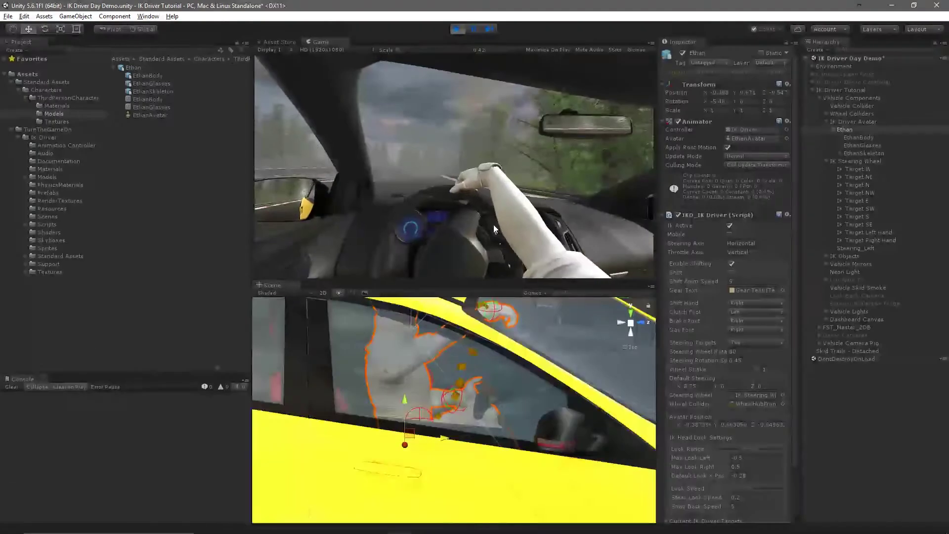
key("Left")
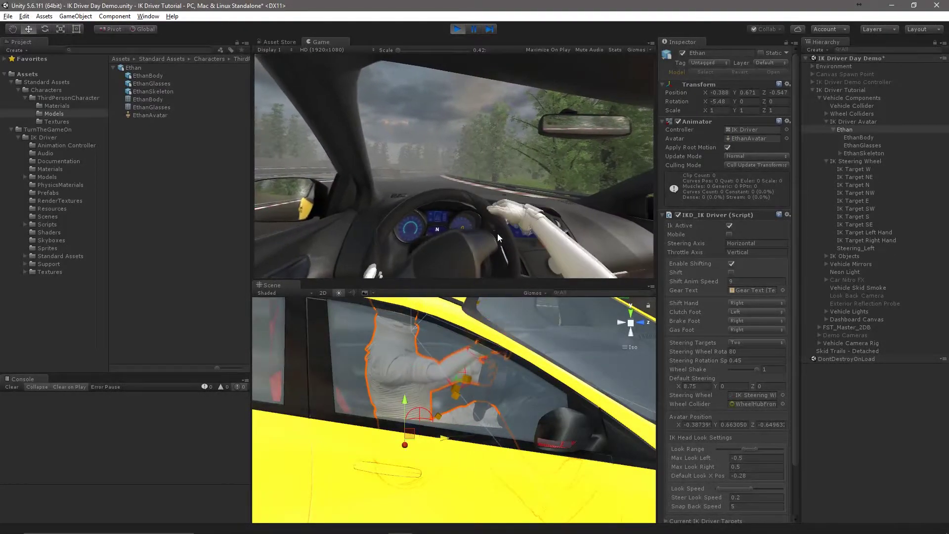
left_click_drag(502, 301, 409, 461, "alt")
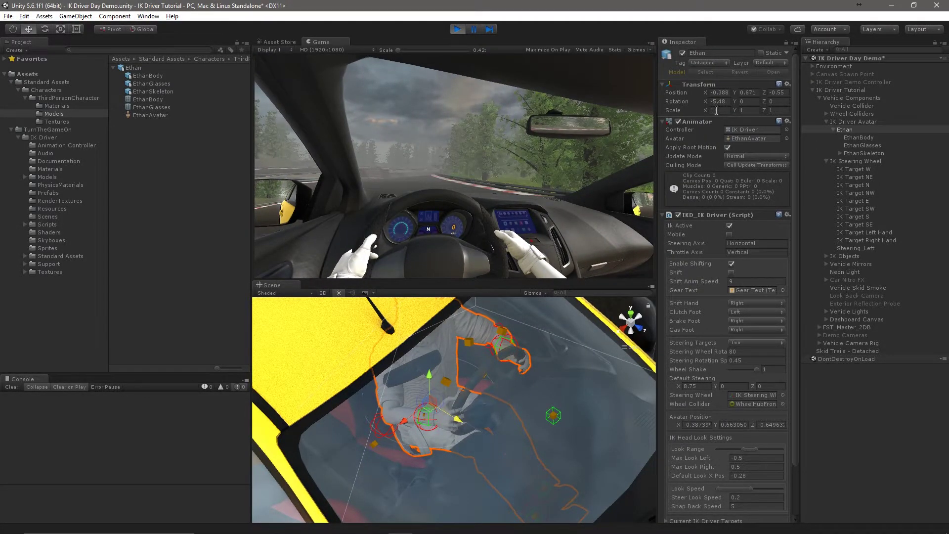
Try rotating Ethan about his Y and X axes, restoring Y to 0 and X to -5.48
left_click_drag(732, 102, 801, 133)
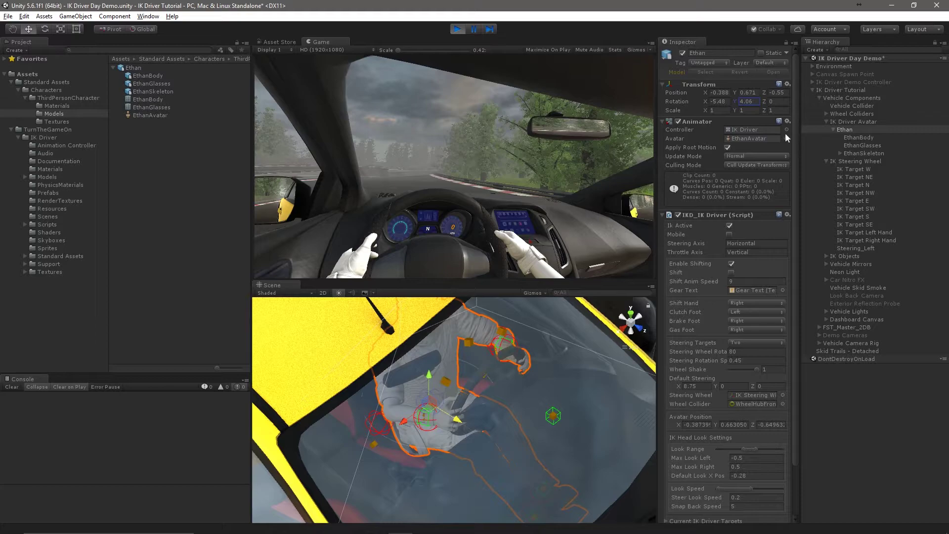
type("0")
left_click_drag(702, 100, 656, 201)
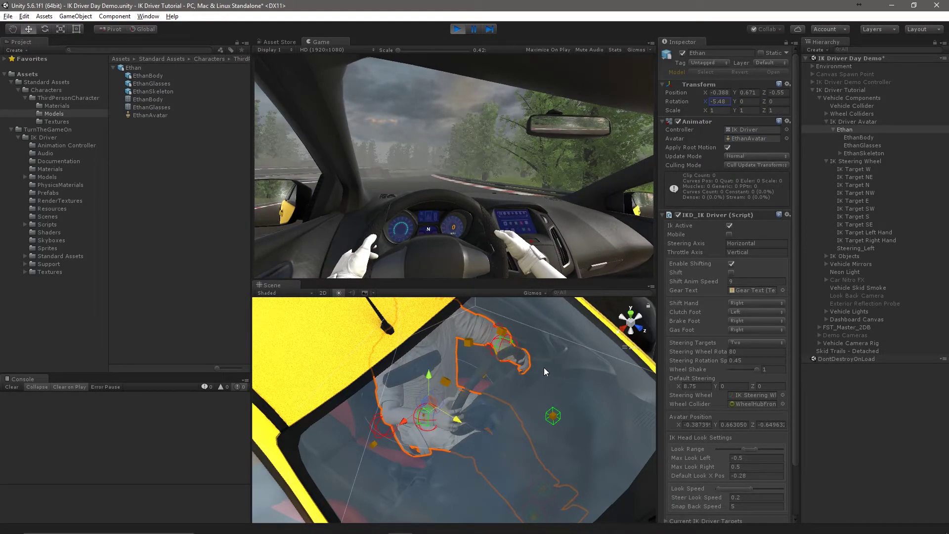
Copy Ethan's Transform component, leave play mode, and paste the copied values onto his Transform
left_click(787, 84)
left_click(809, 132)
left_click(457, 29)
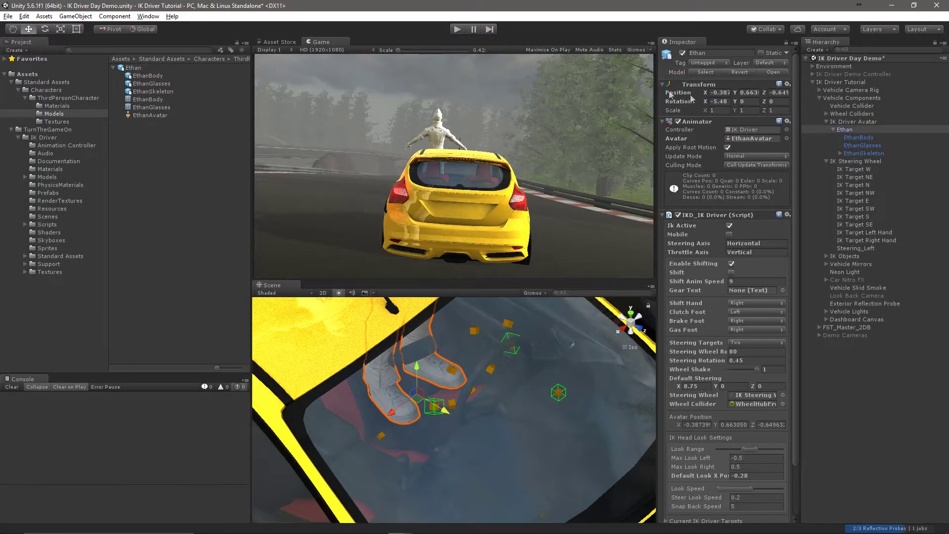
left_click(788, 84)
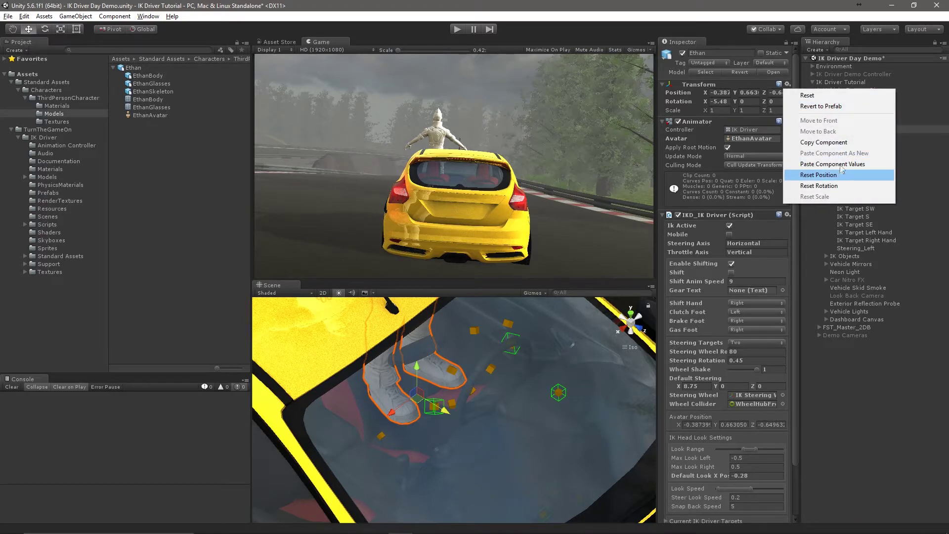
left_click(802, 163)
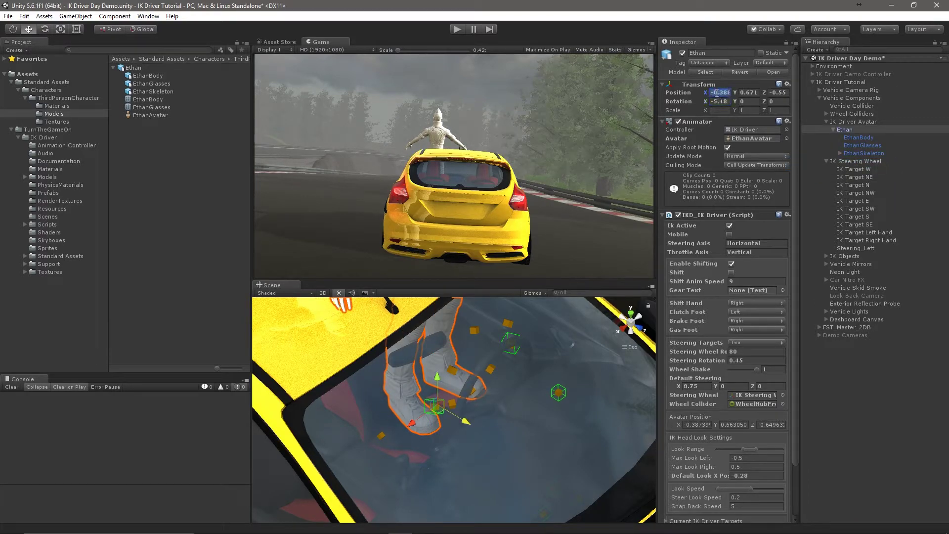
Copy Ethan's position into the IK Driver script's Avatar Position as X -0.388, Y 0.671, Z -0.55
left_click(746, 92)
left_click(776, 92)
left_click(740, 426)
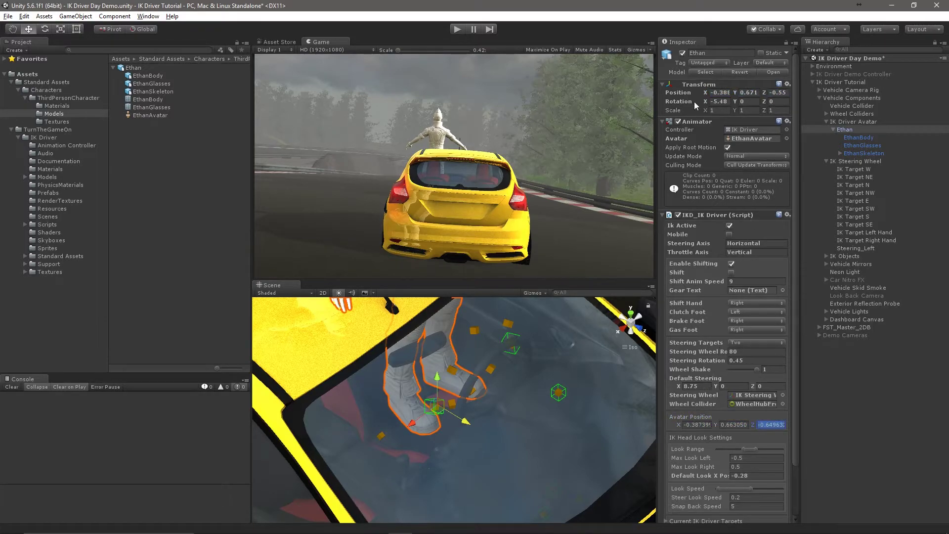
left_click(722, 92)
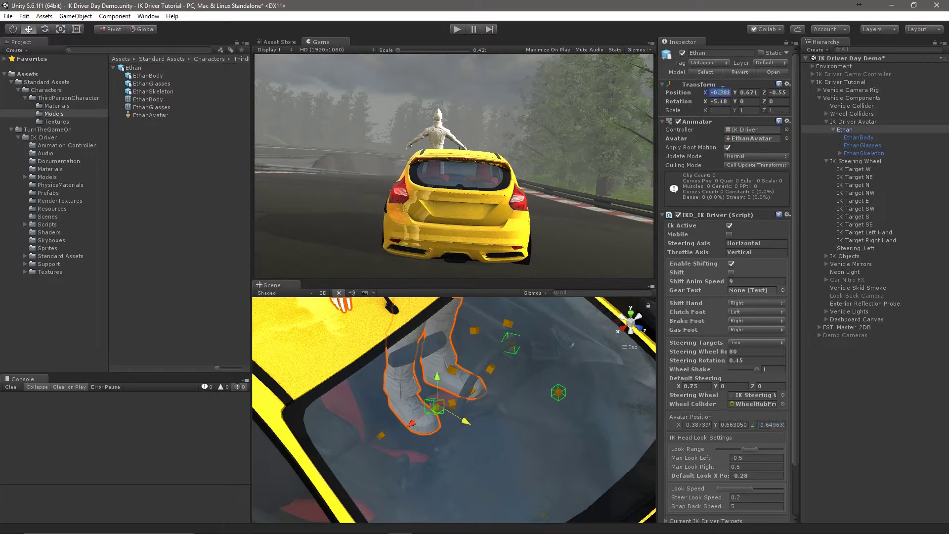
left_click(697, 425)
left_click(739, 424)
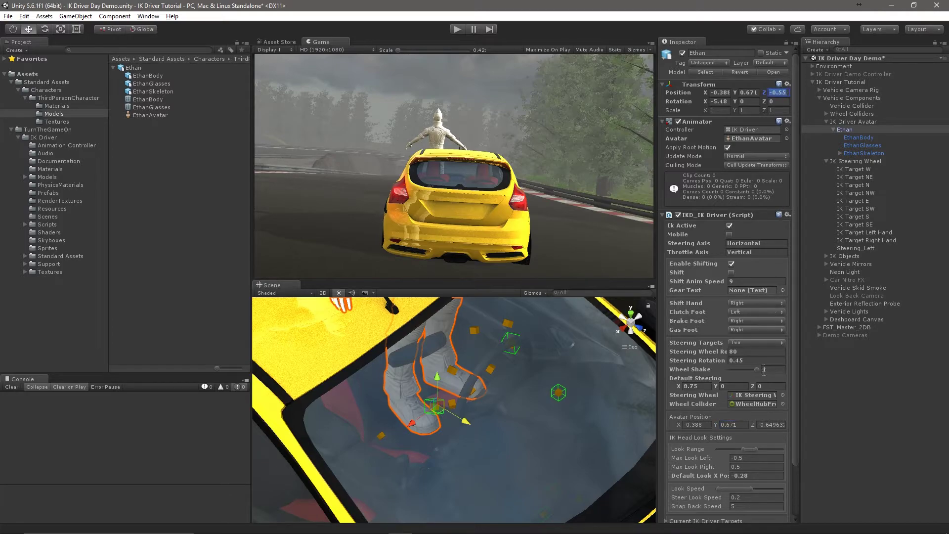
left_click(774, 425)
Run the scene in the interior view and move IK Target E to about X 0.237, Y -0.002, Z -0.109
left_click(455, 31)
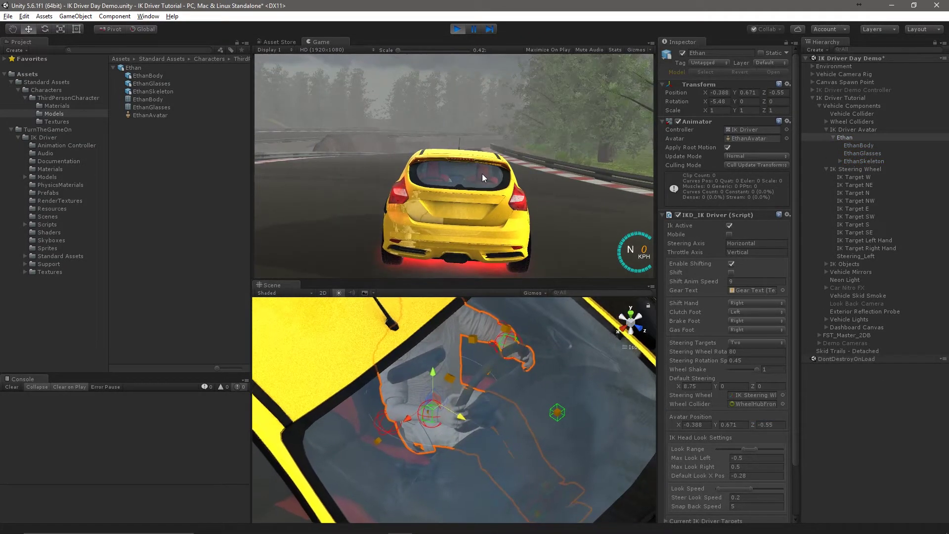
key("Left")
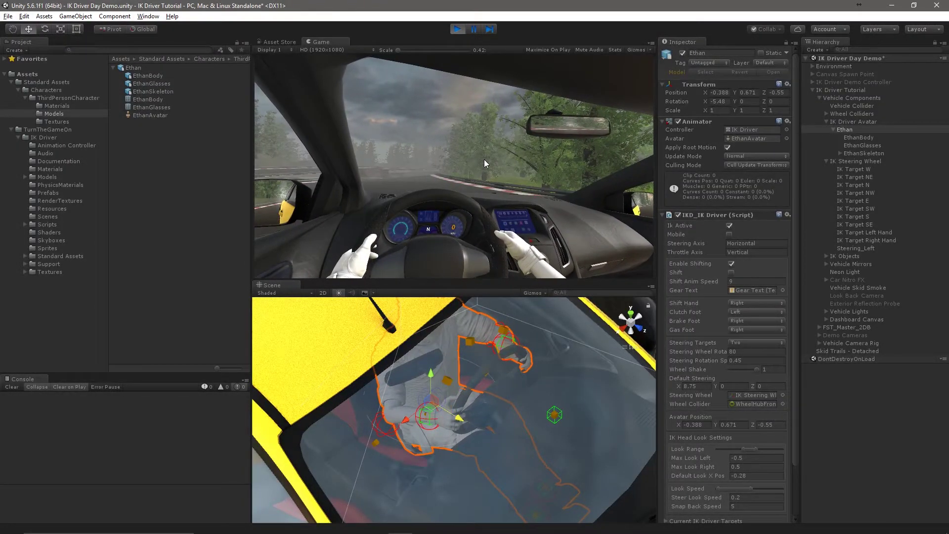
left_click(869, 201)
left_click_drag(544, 399, 479, 464, "alt")
left_click_drag(423, 476, 498, 339)
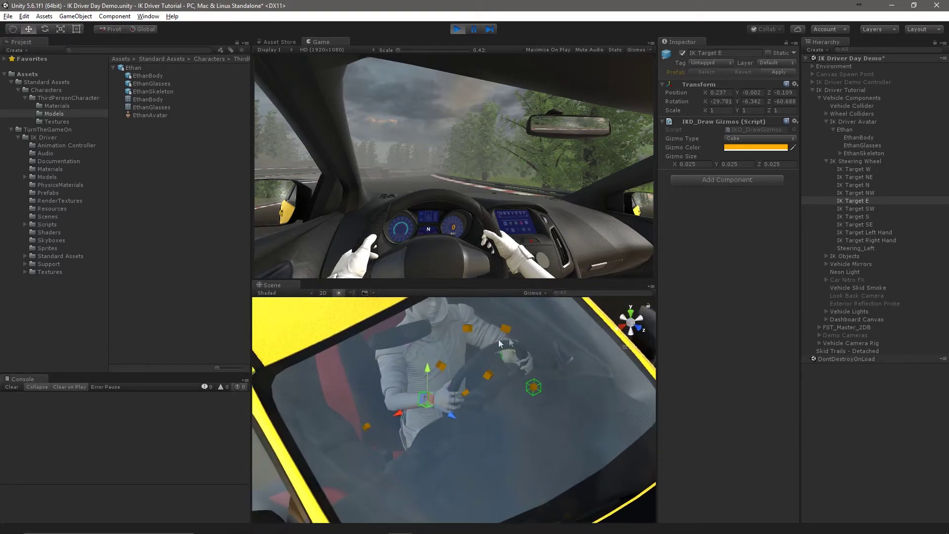
Copy IK Target E's Transform component, leave play mode, and paste the copied values back onto it
left_click(795, 84)
left_click(822, 128)
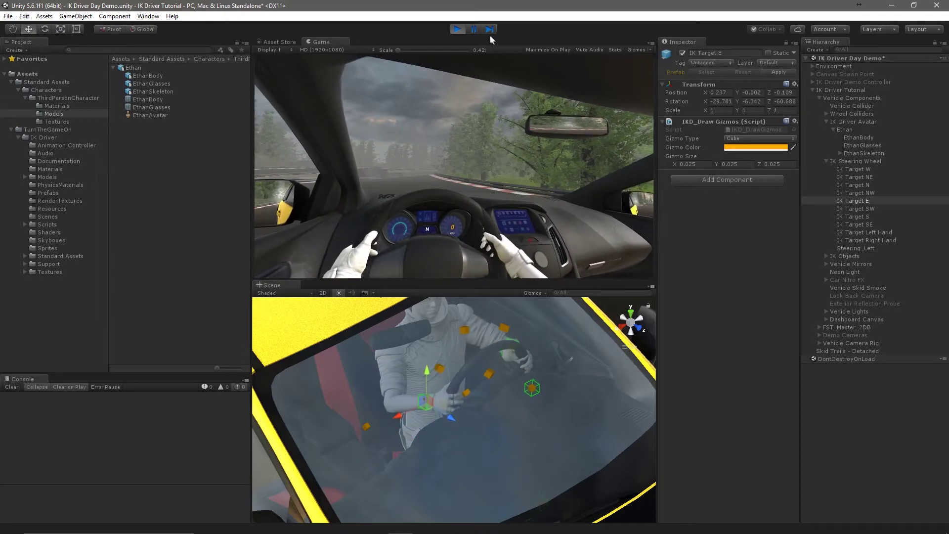
left_click(457, 29)
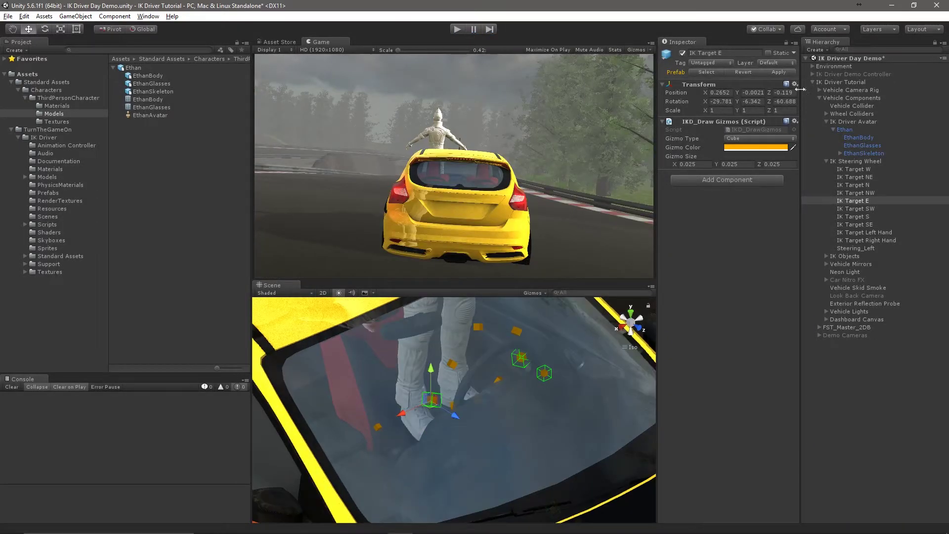
left_click(795, 84)
left_click(842, 154)
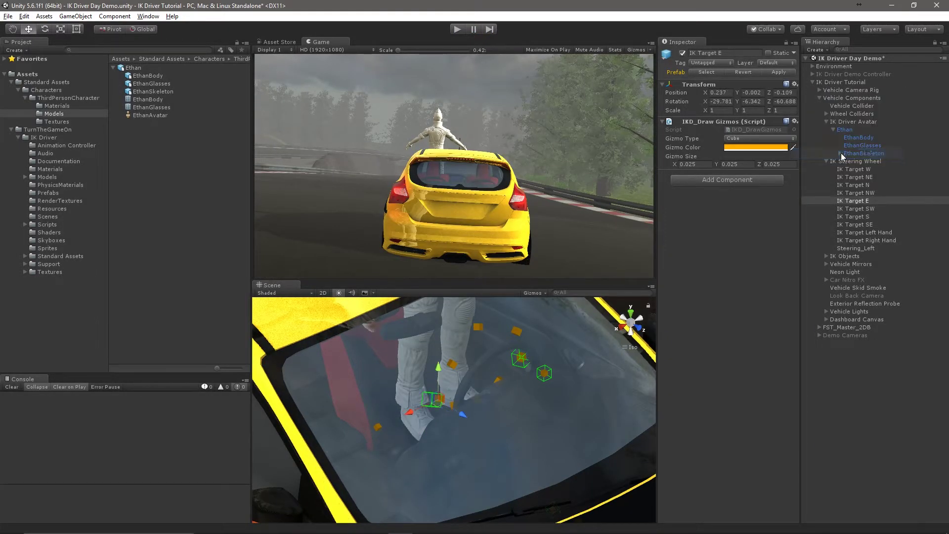
Run the scene with the interior camera and raise Ethan to about X -0.39, Y 0.711, Z -0.553
left_click(457, 29)
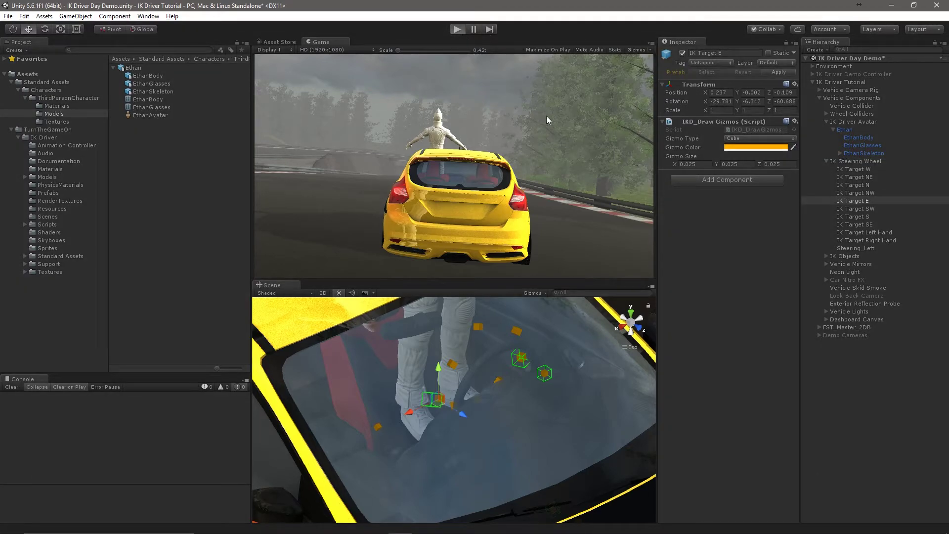
left_click(825, 169)
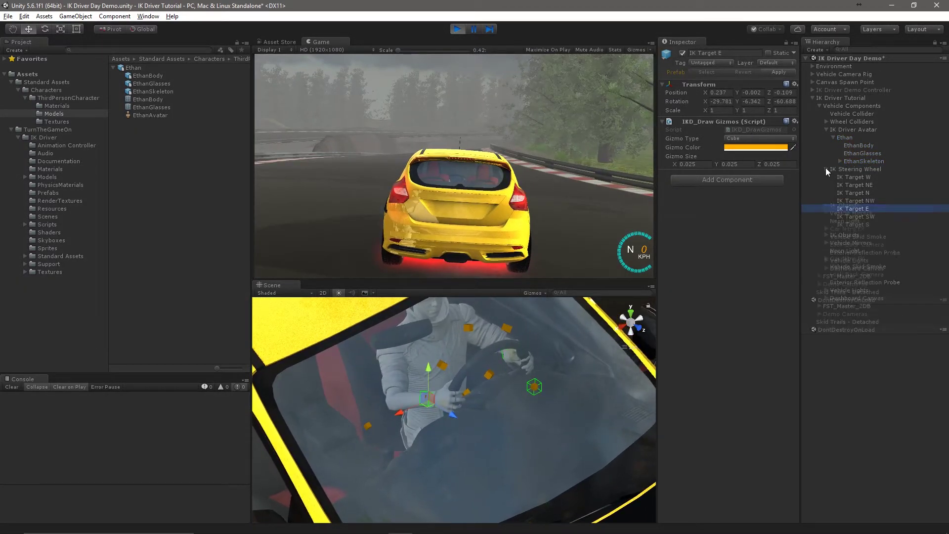
key("c")
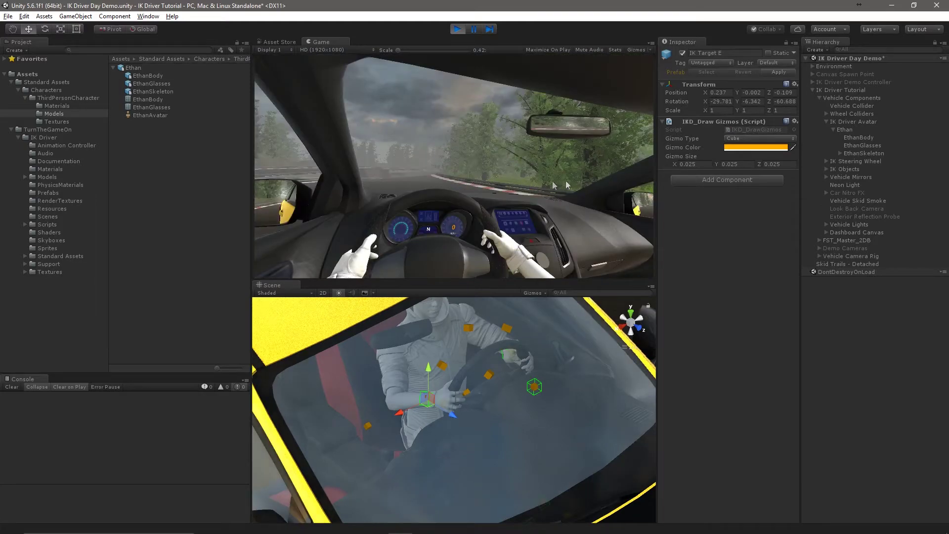
left_click(847, 129)
left_click_drag(437, 375, 441, 369)
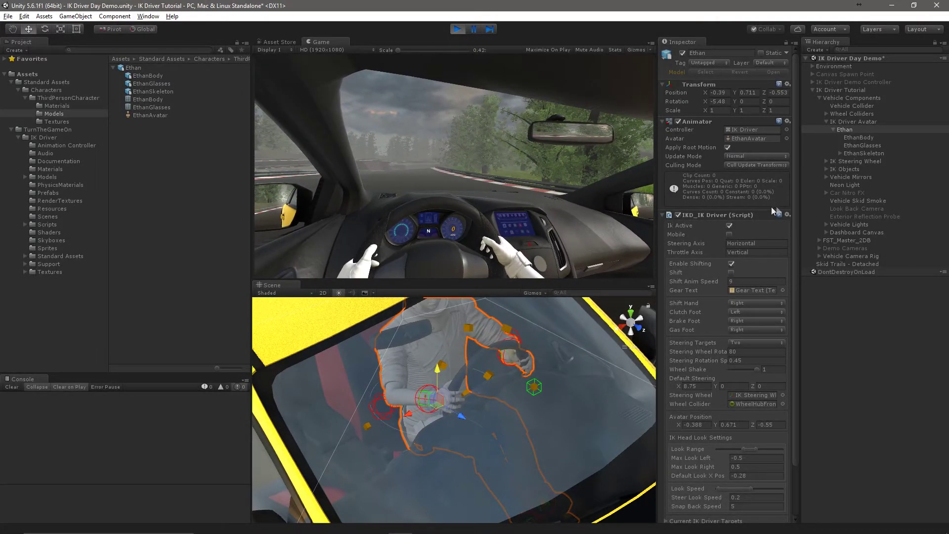
Carry Ethan's Transform values out of play mode and set the script's Avatar Position to X -0.39, Y 0.711, Z -0.553
left_click(787, 84)
left_click(811, 131)
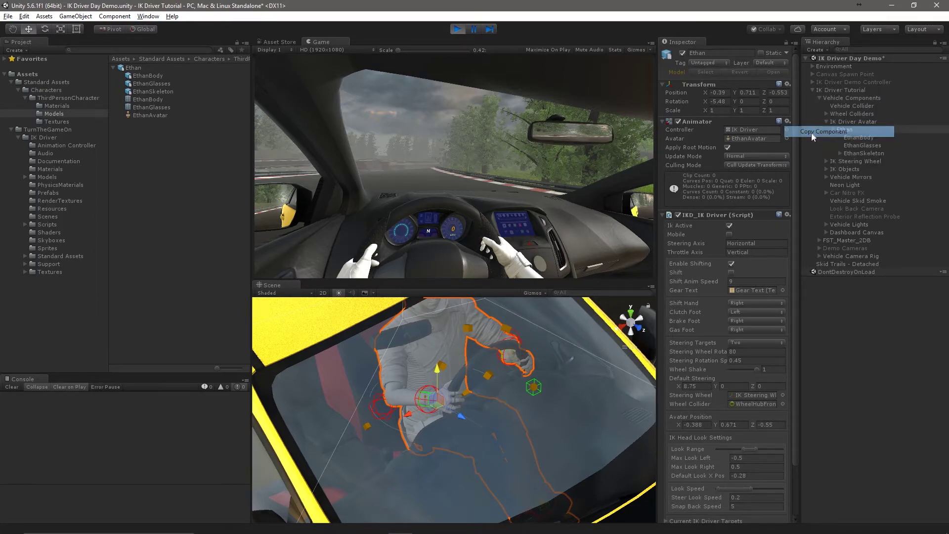
left_click(458, 29)
left_click(787, 84)
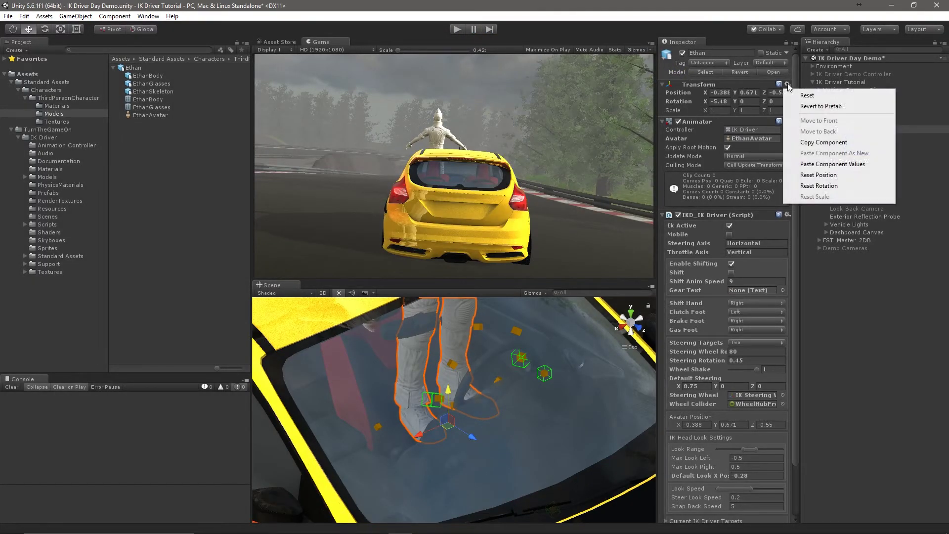
left_click(848, 164)
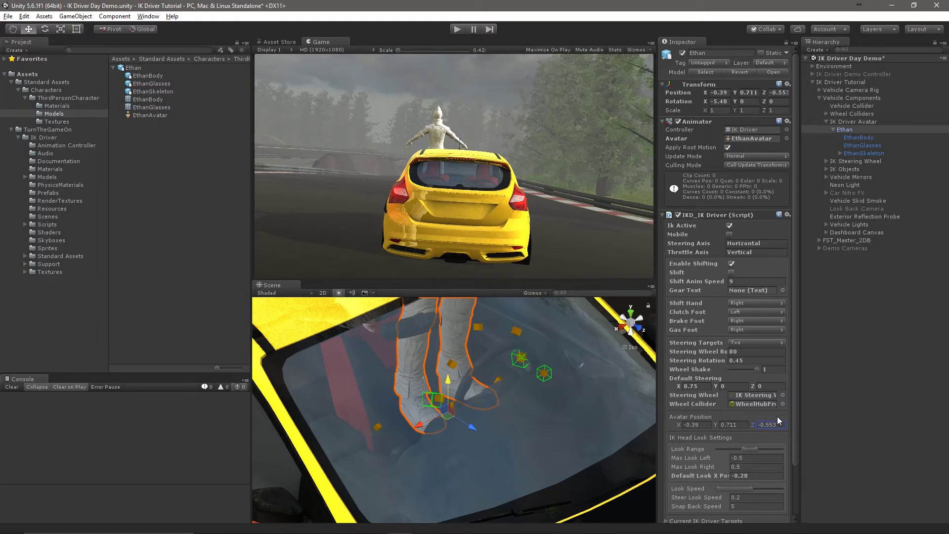
Run the scene and test-drive the car, alternating between chase and interior cameras to check Ethan's seating and hand placement
left_click(458, 29)
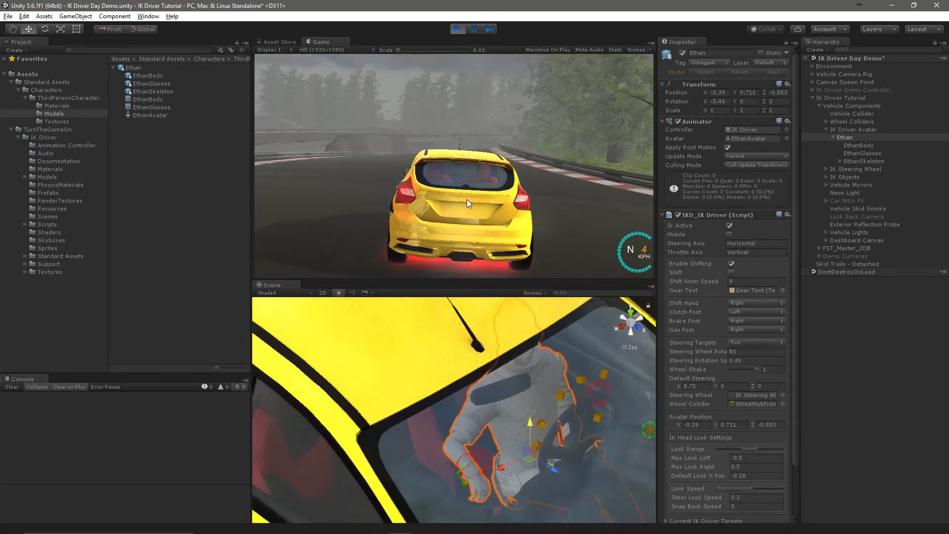
key("c")
key("Up")
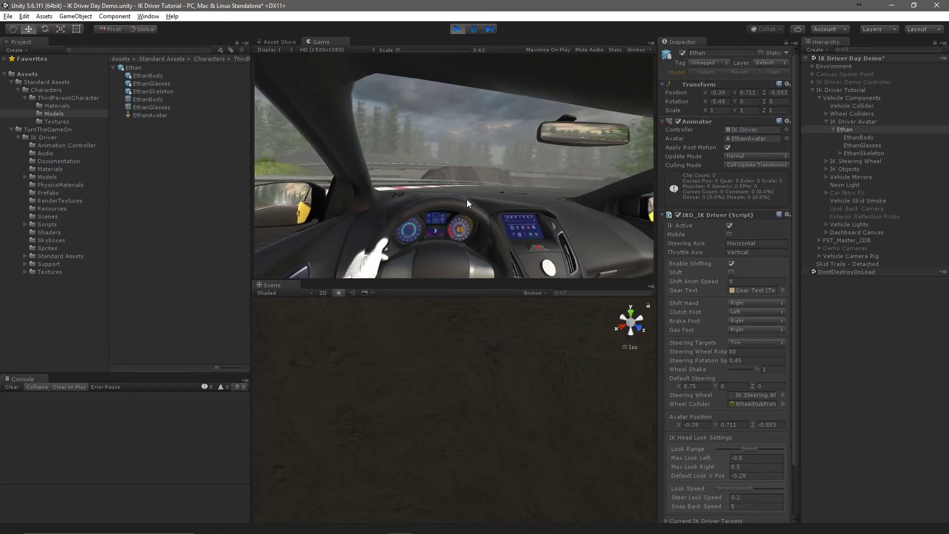
key("c")
key("Up")
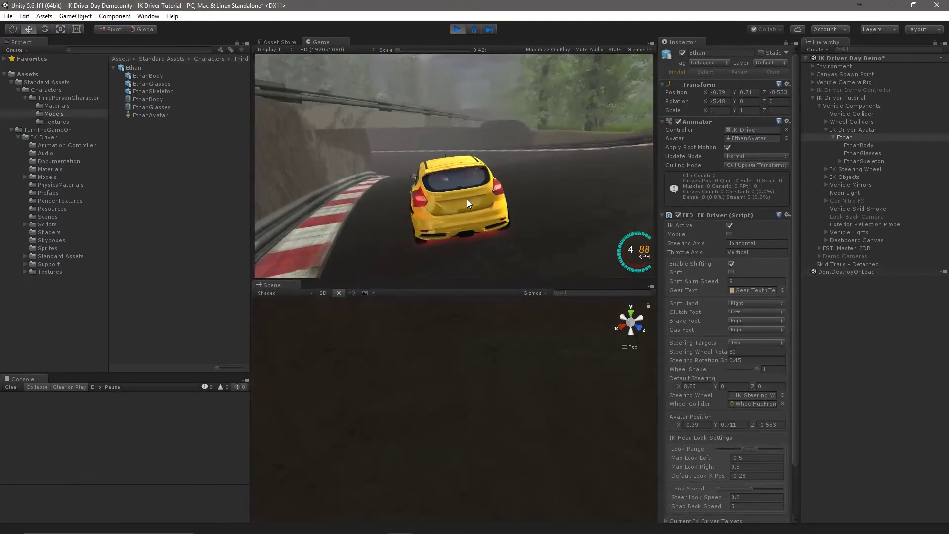
key("Left")
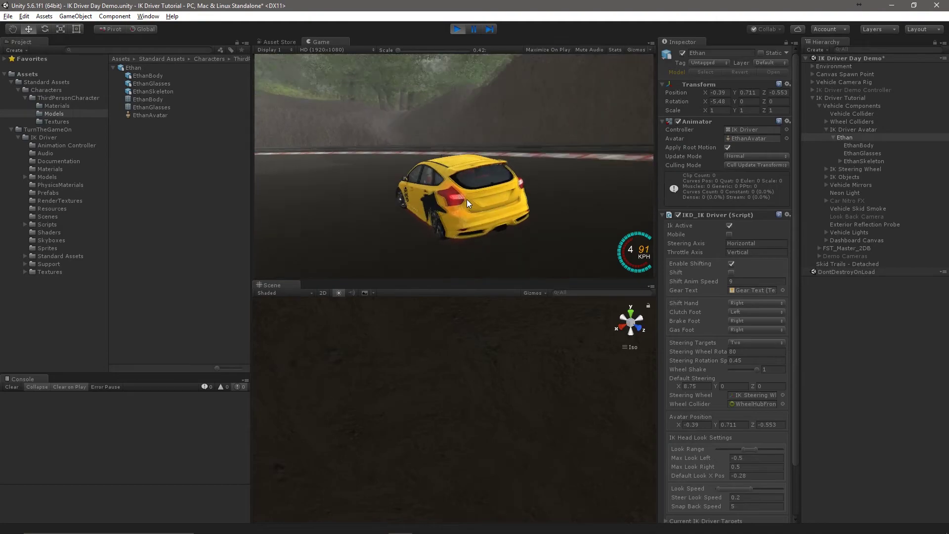
key("Down")
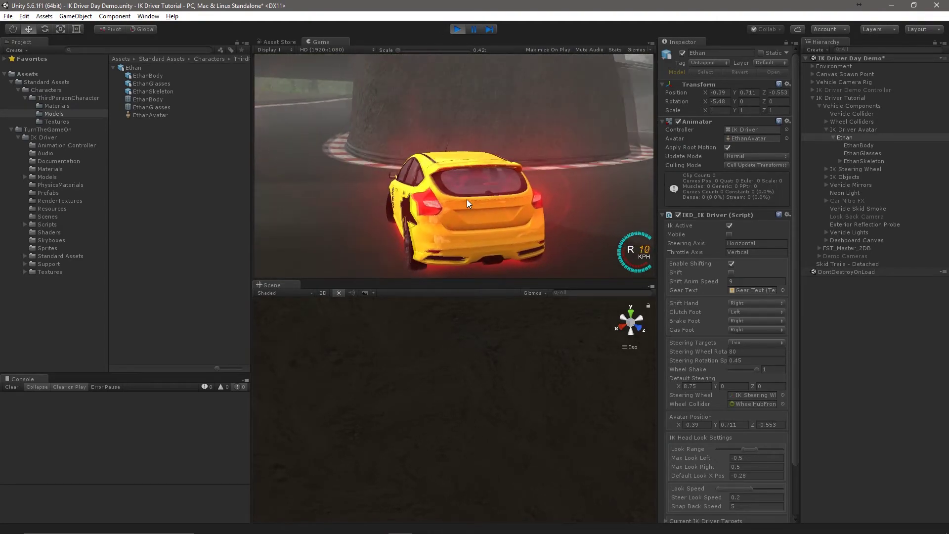
key("c")
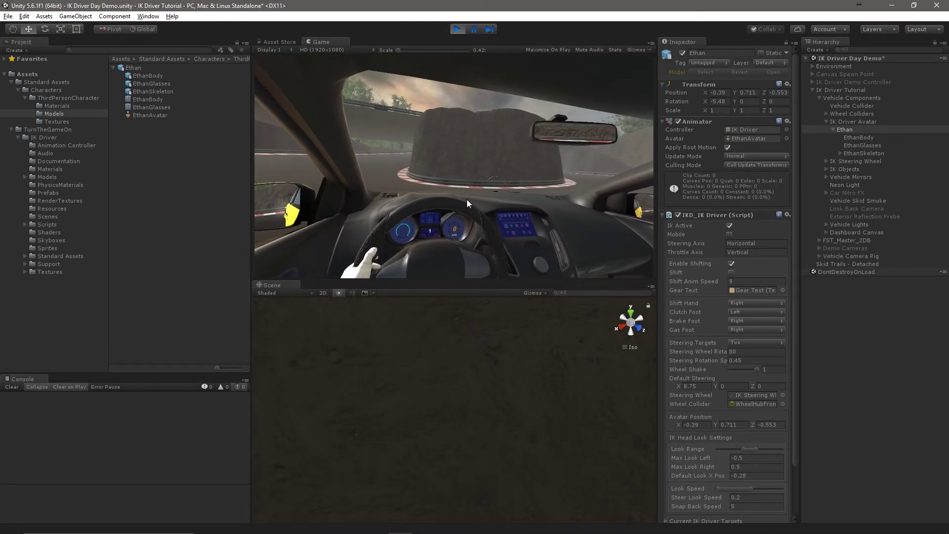
key("Up")
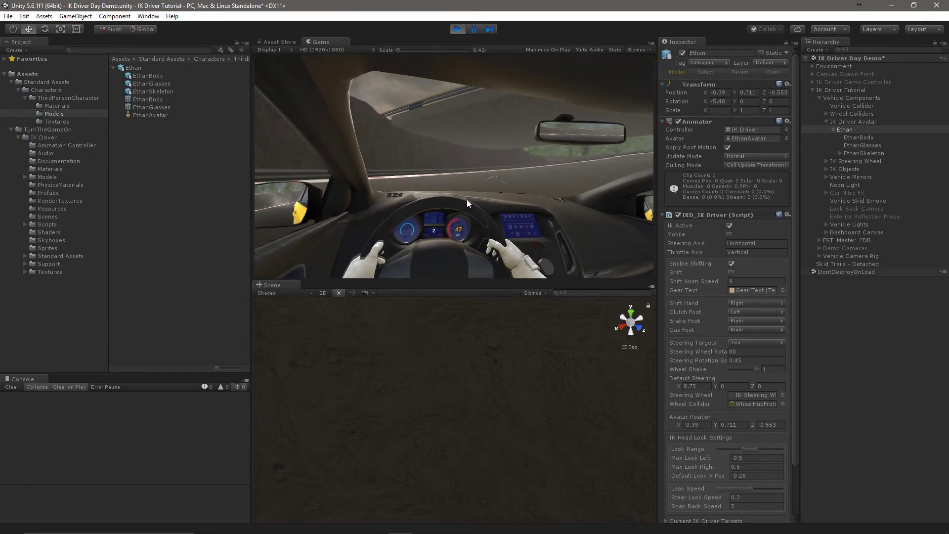
Drive the car around the track in the interior view, accelerating and steering both ways to check Ethan's hands on the wheel
key("Up")
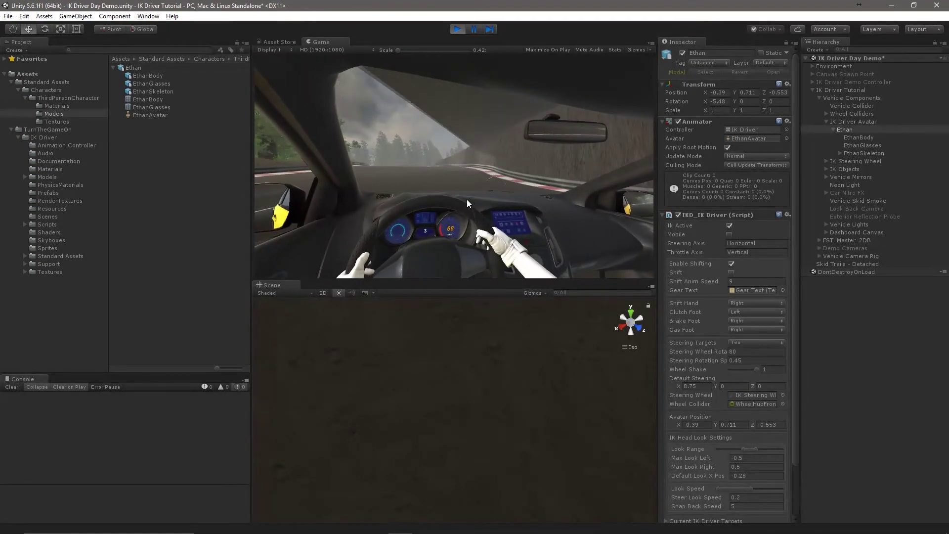
key("Up")
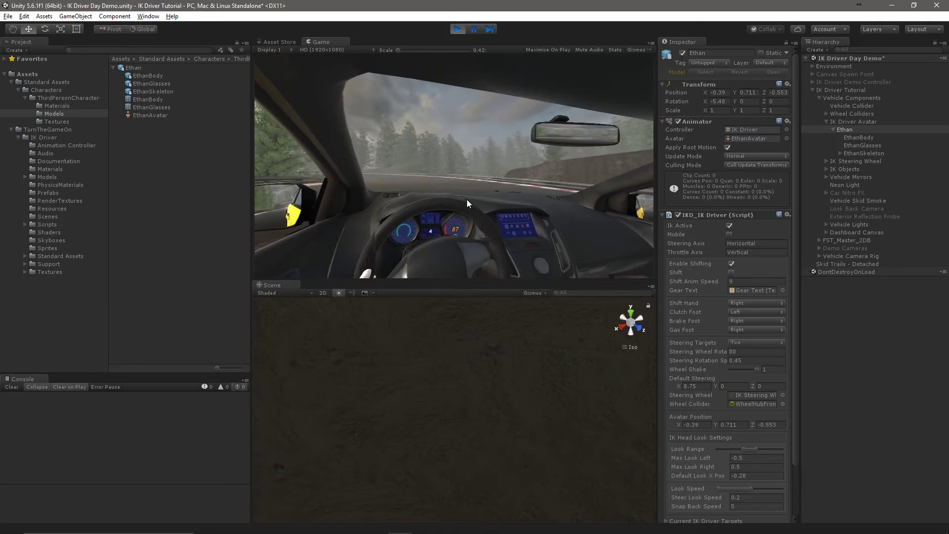
key("Up")
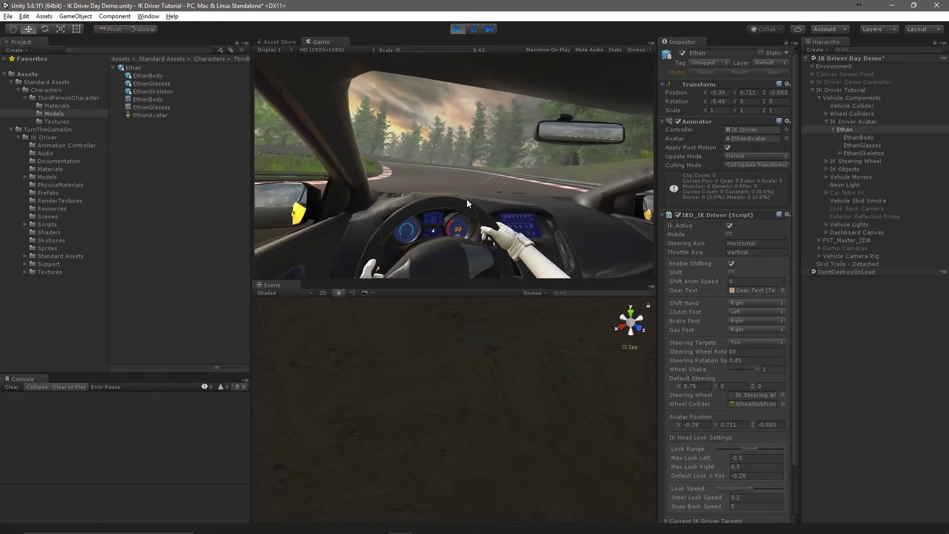
key("Right")
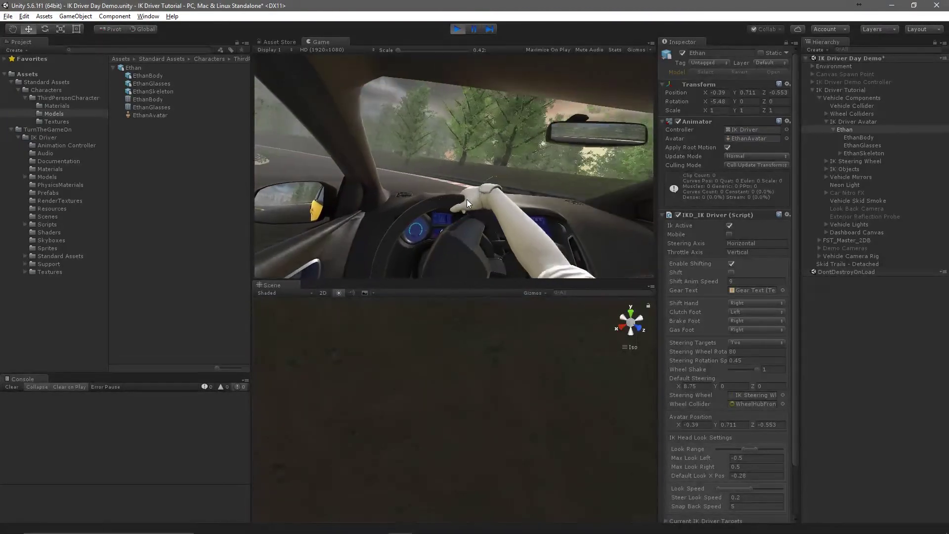
key("Left")
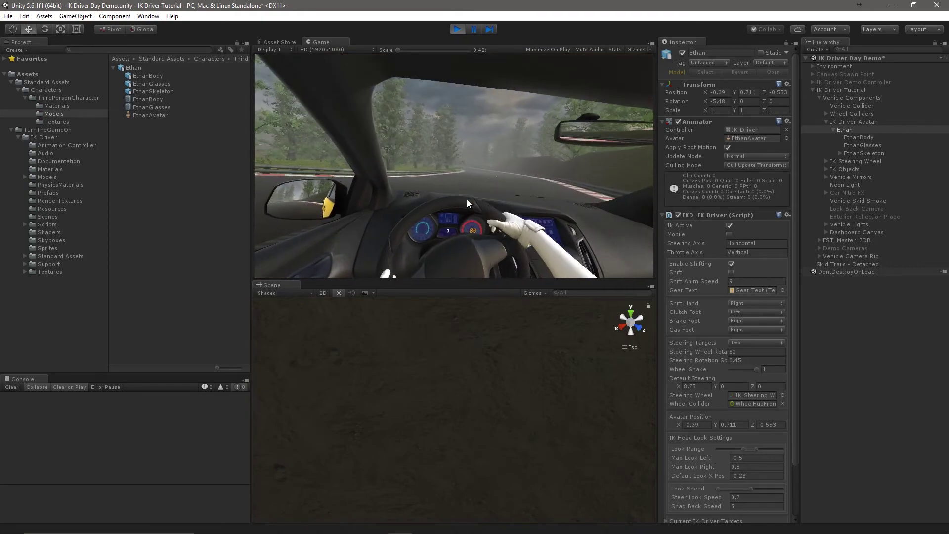
key("Up")
key("Right")
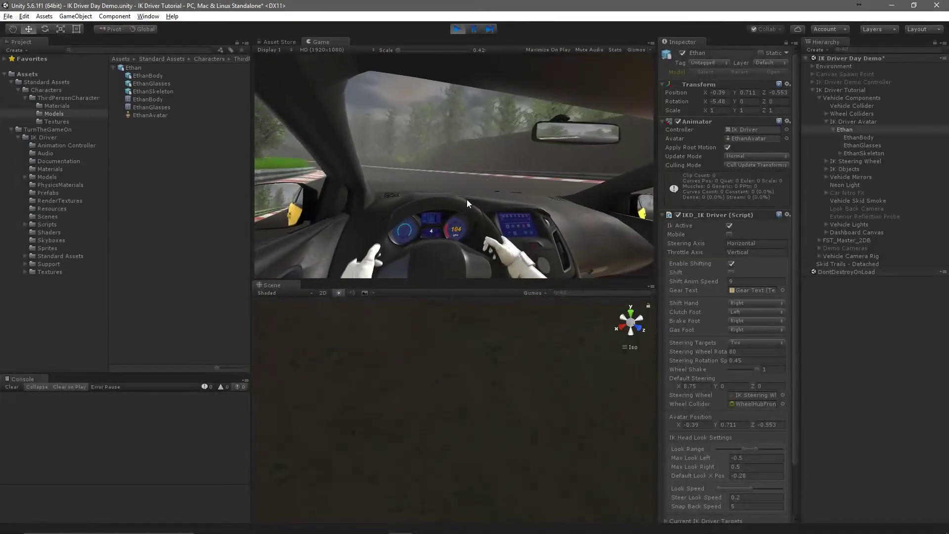
key("Left")
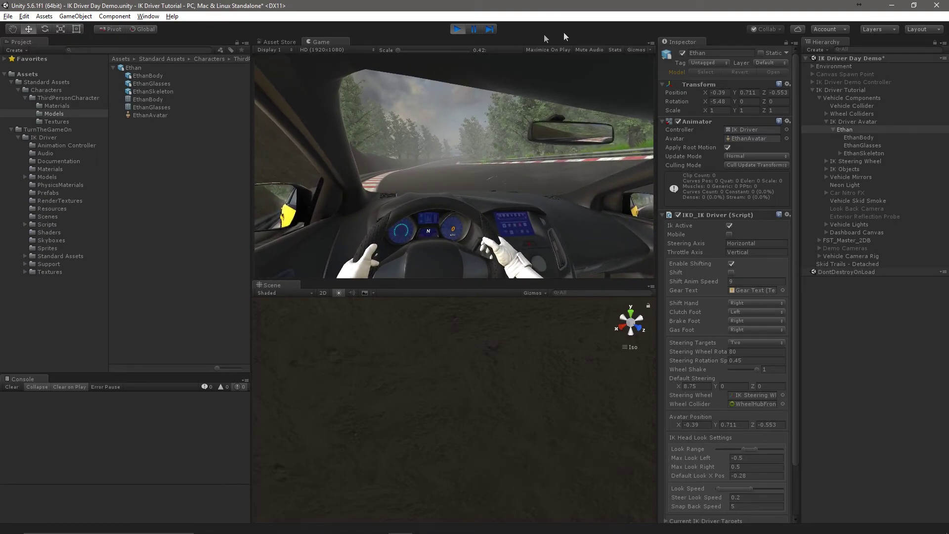
Search the scene hierarchy for "helmet" and select the Helmet Camera Rig
type("helmet")
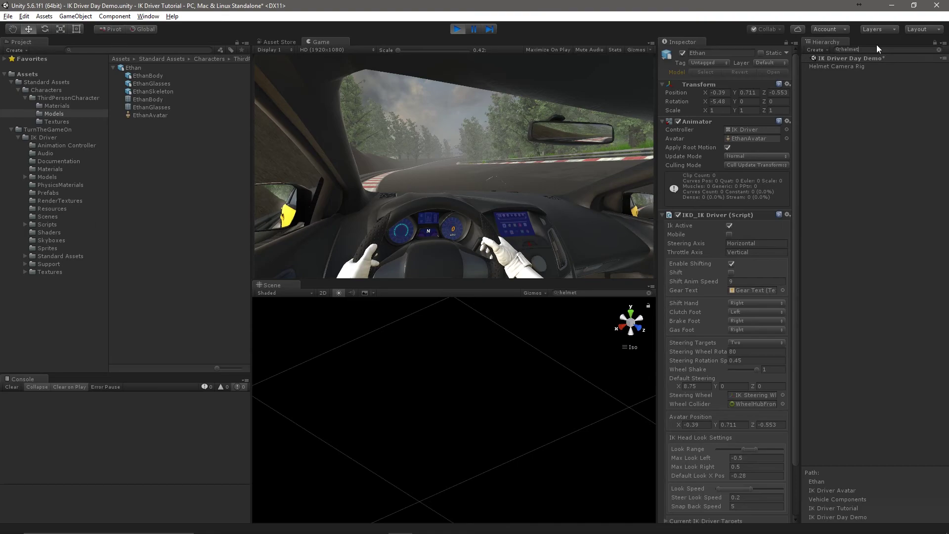
left_click(849, 66)
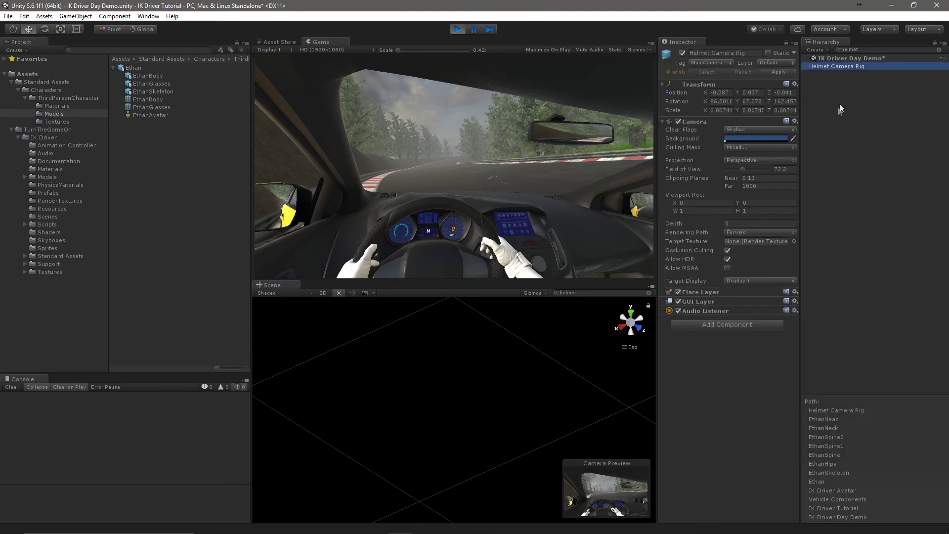